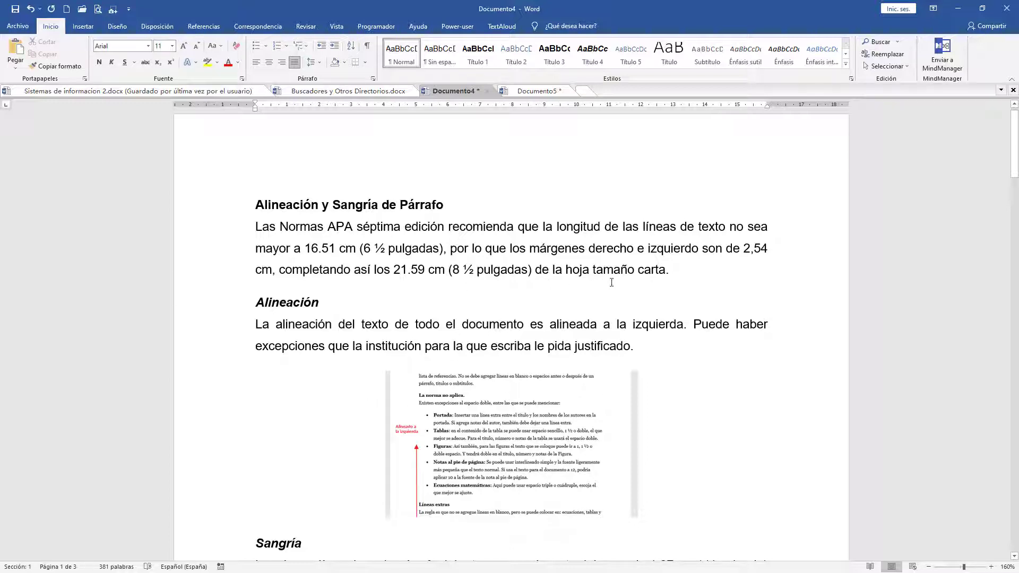
drag(668, 271, 593, 274)
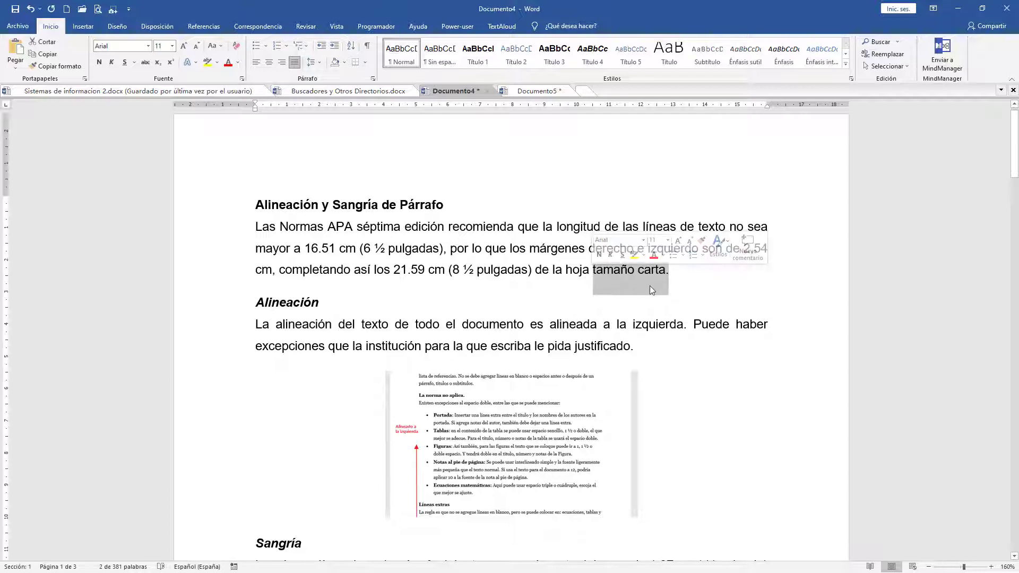
click(649, 284)
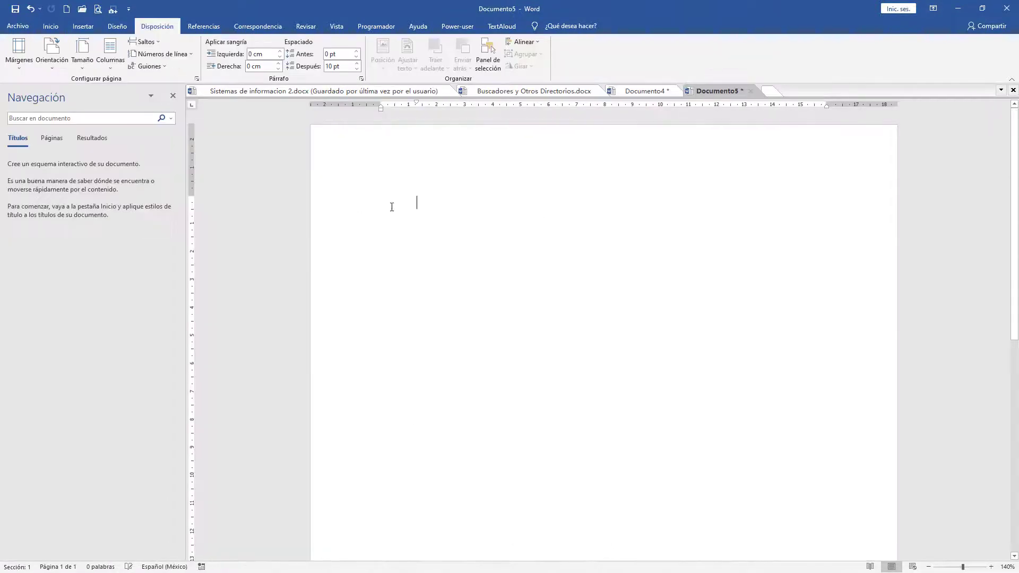
Step: Remove the first-line indent from the blank page in Documento5 and bring up the paper size and margin presets
key(BackSpace)
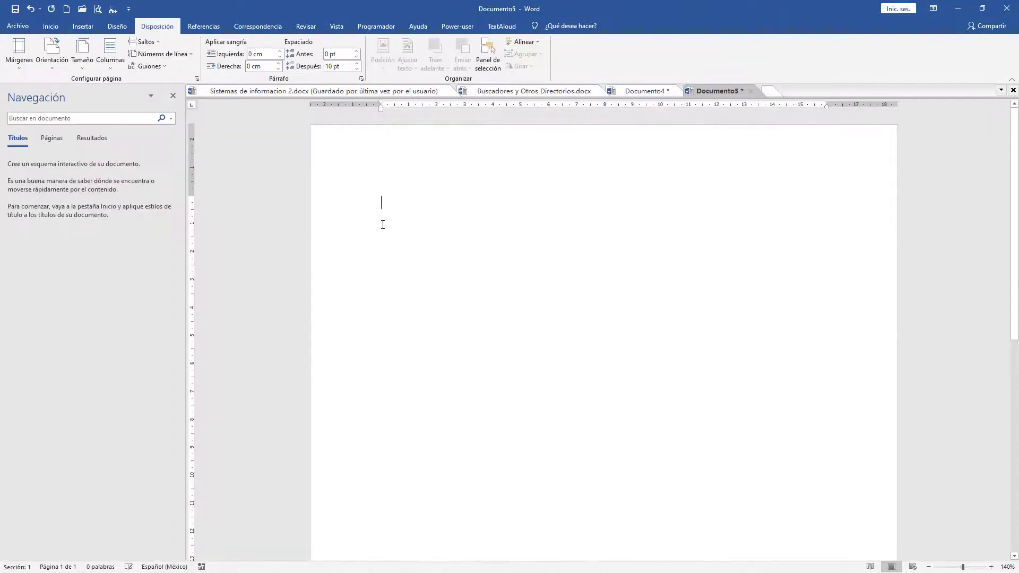
click(82, 68)
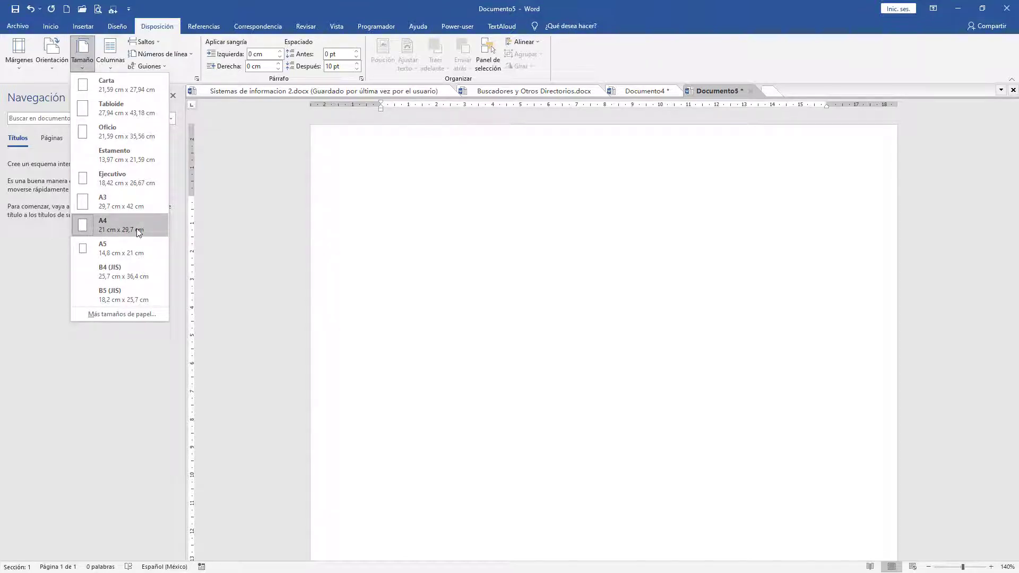
click(20, 69)
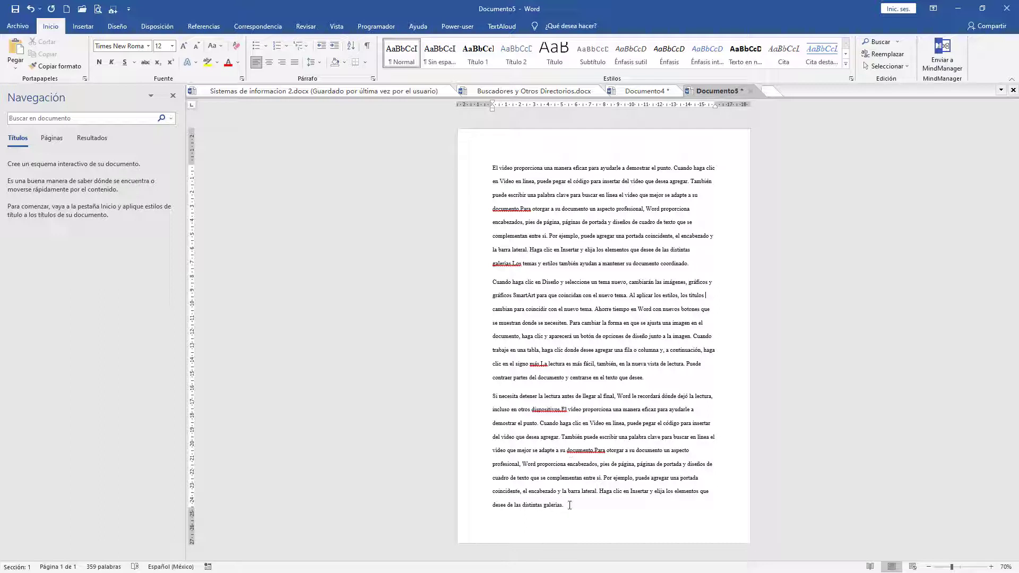
Step: Justify all three paragraphs of the sample text in Documento5
drag(568, 505, 501, 166)
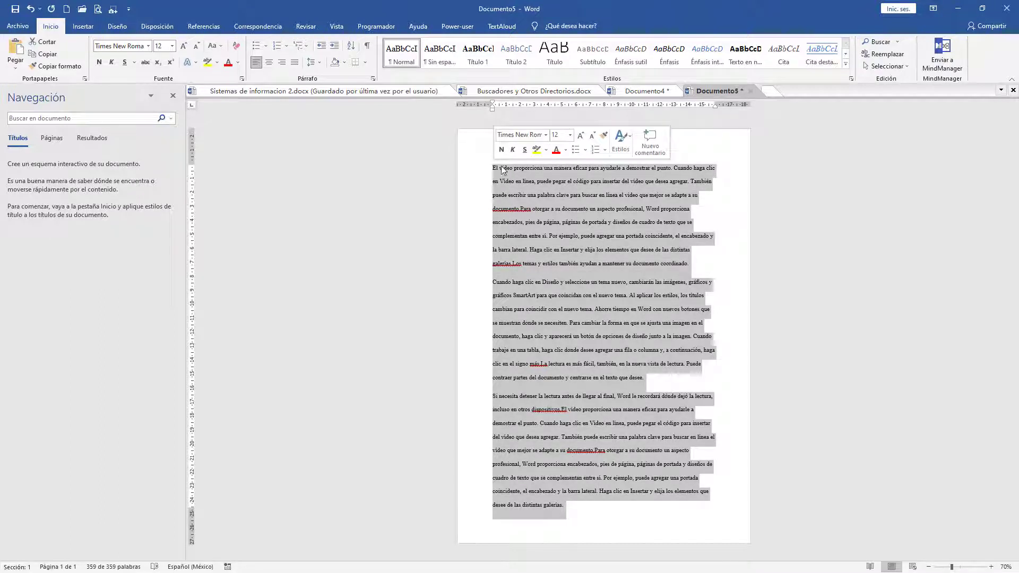
click(295, 62)
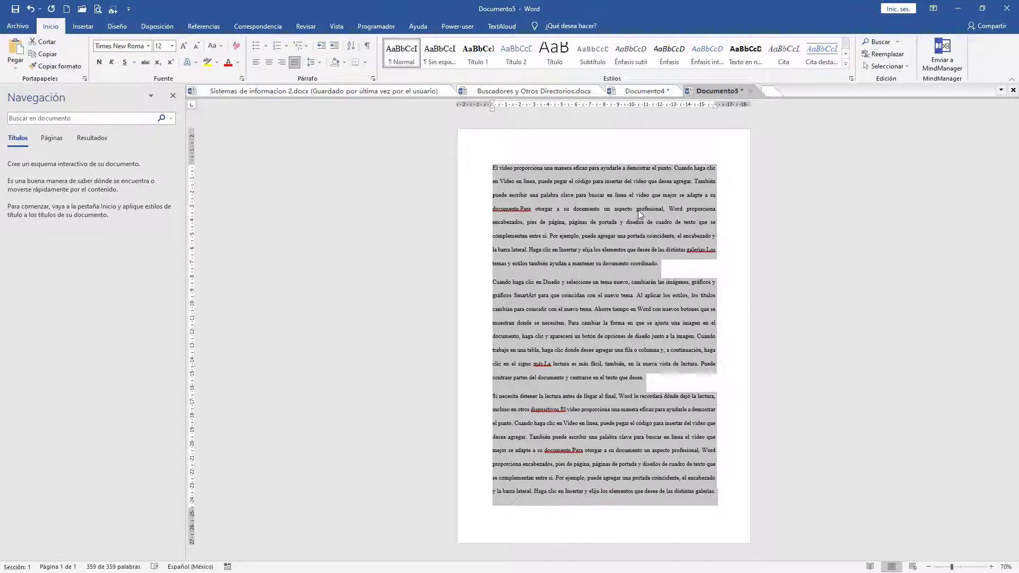
click(643, 265)
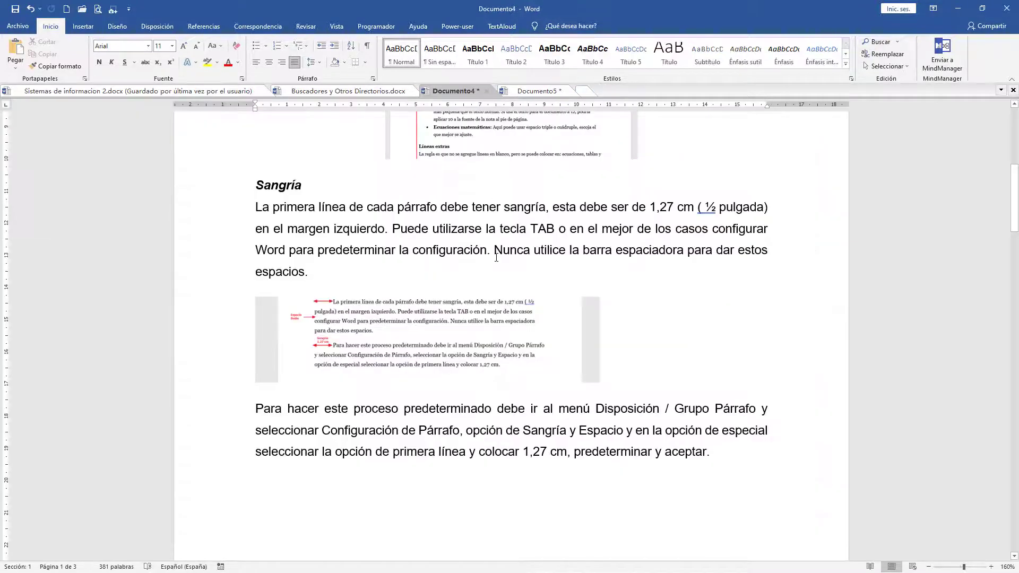
Step: Consult the Sangría section of Documento4, return to Documento5 and look through its paragraphs
scroll(497, 256, down, 1)
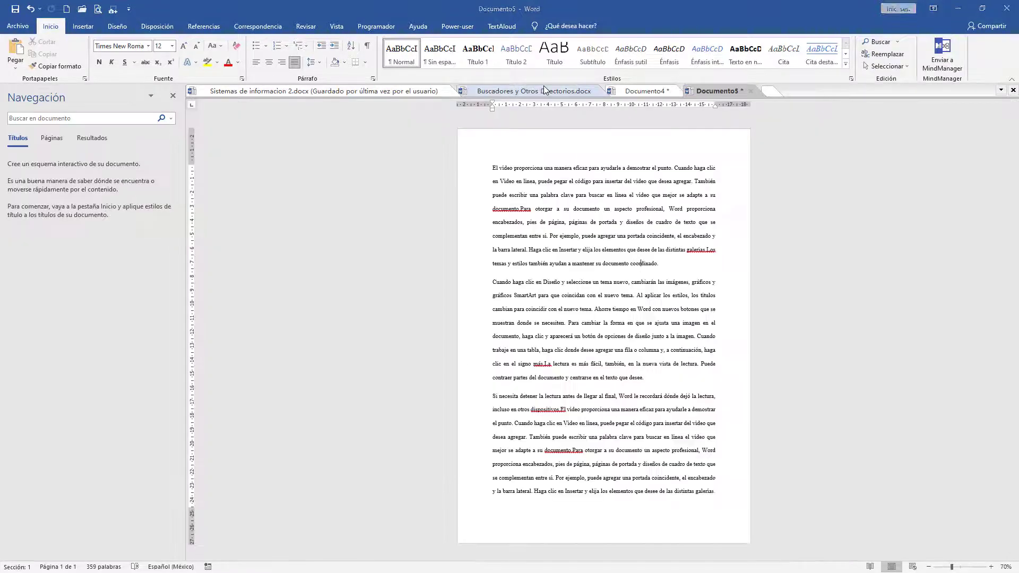
click(539, 90)
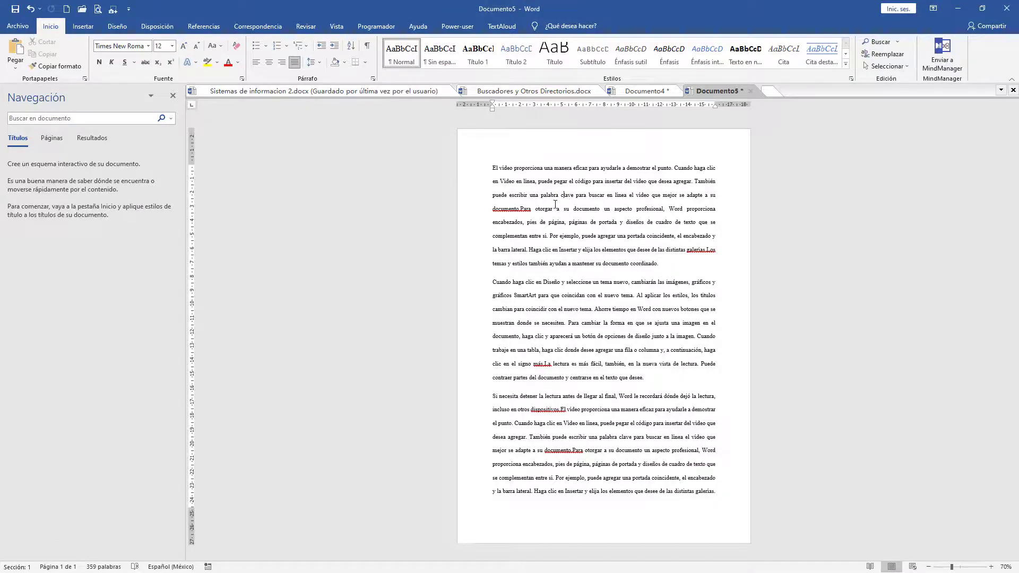
ctrl+scroll(565, 199, up, 9)
scroll(488, 203, down, 3)
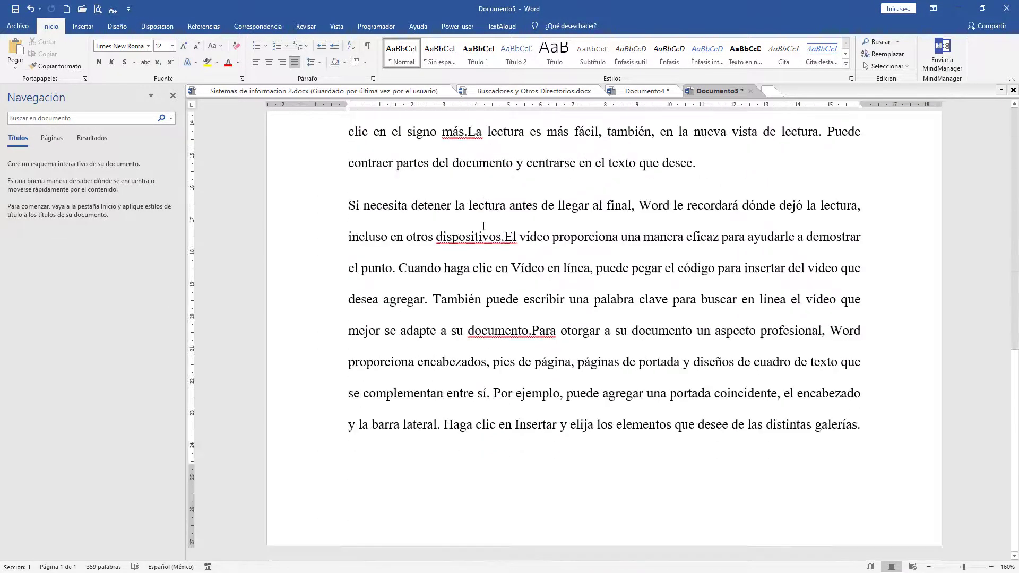
scroll(432, 224, up, 6)
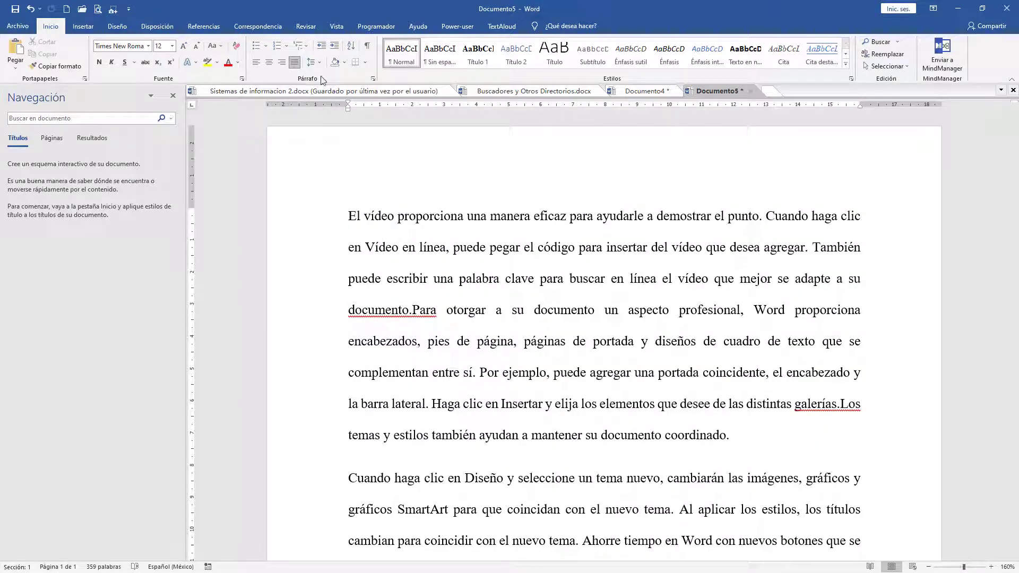
Step: In the first paragraph's paragraph settings, choose the special indent Primera línea and set it to 1,27 cm
click(204, 26)
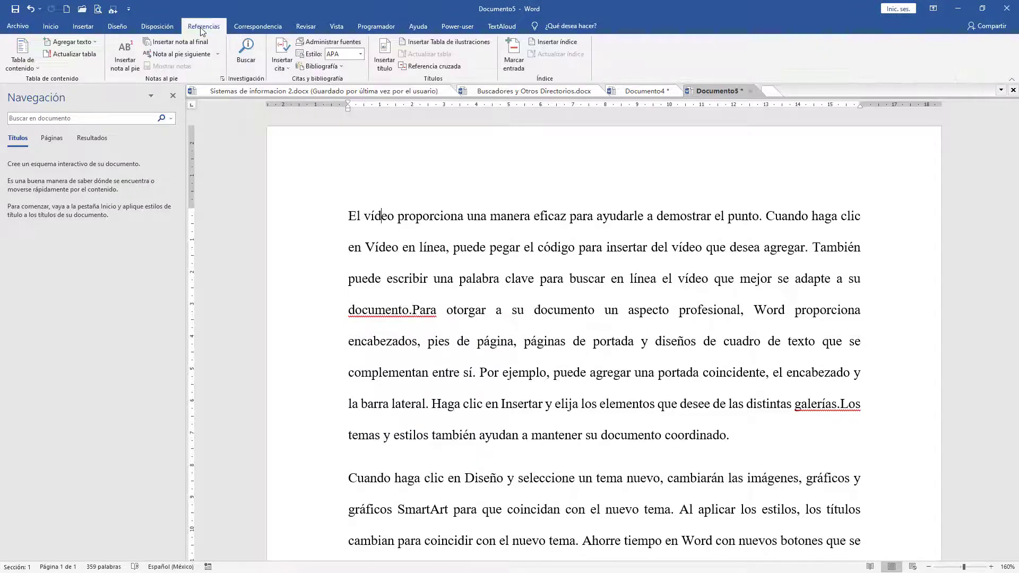
click(154, 28)
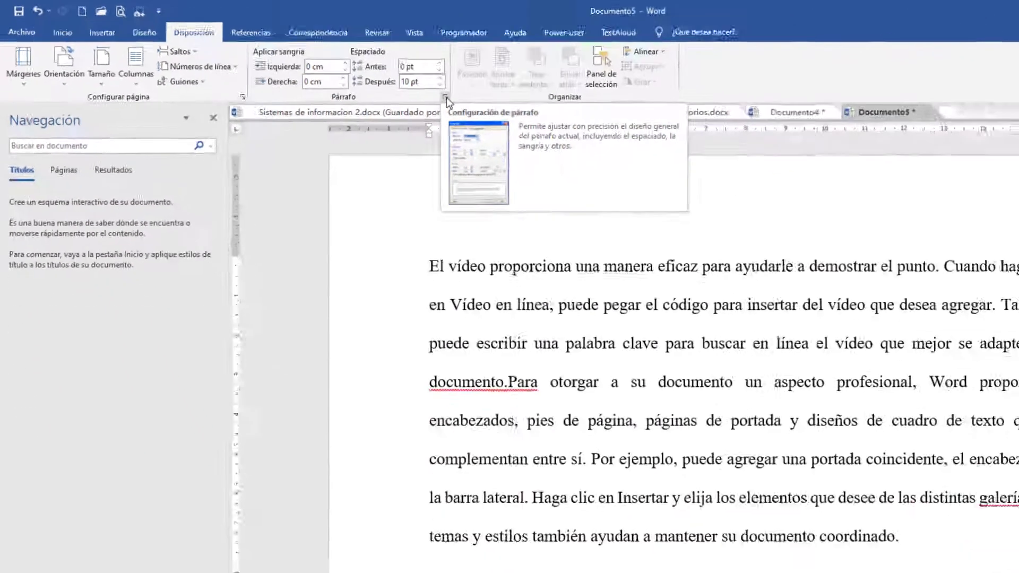
click(740, 161)
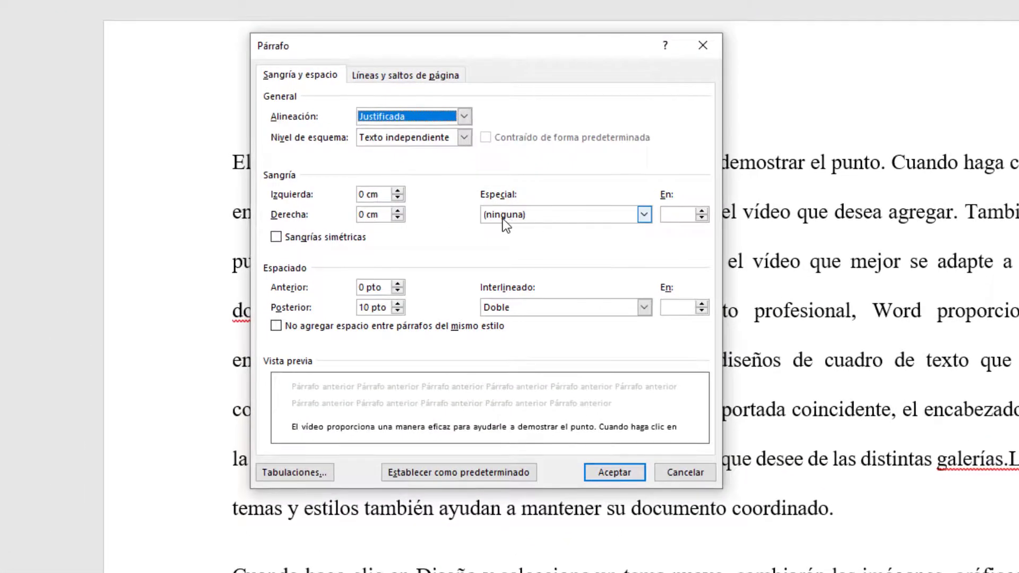
click(517, 215)
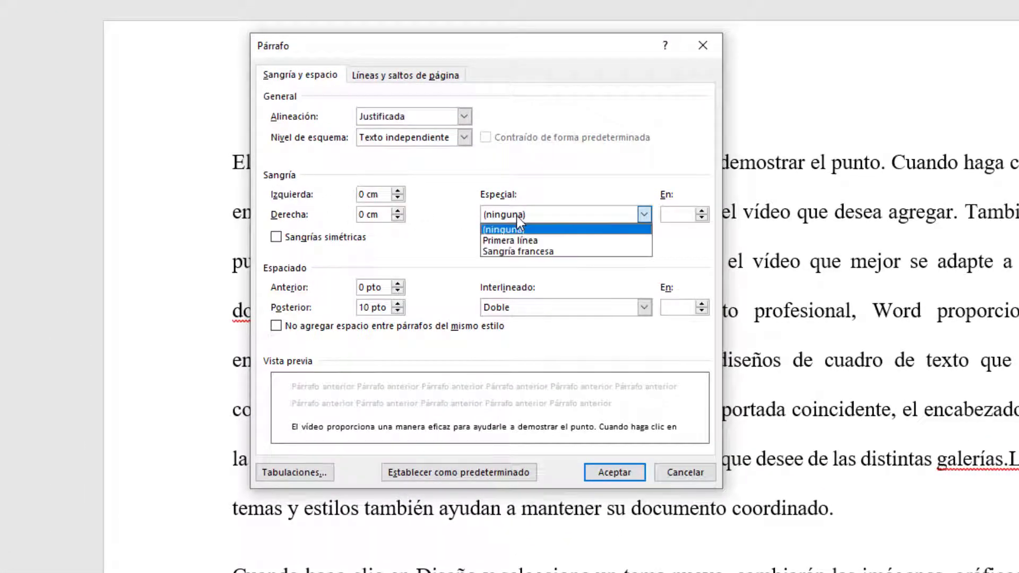
click(554, 236)
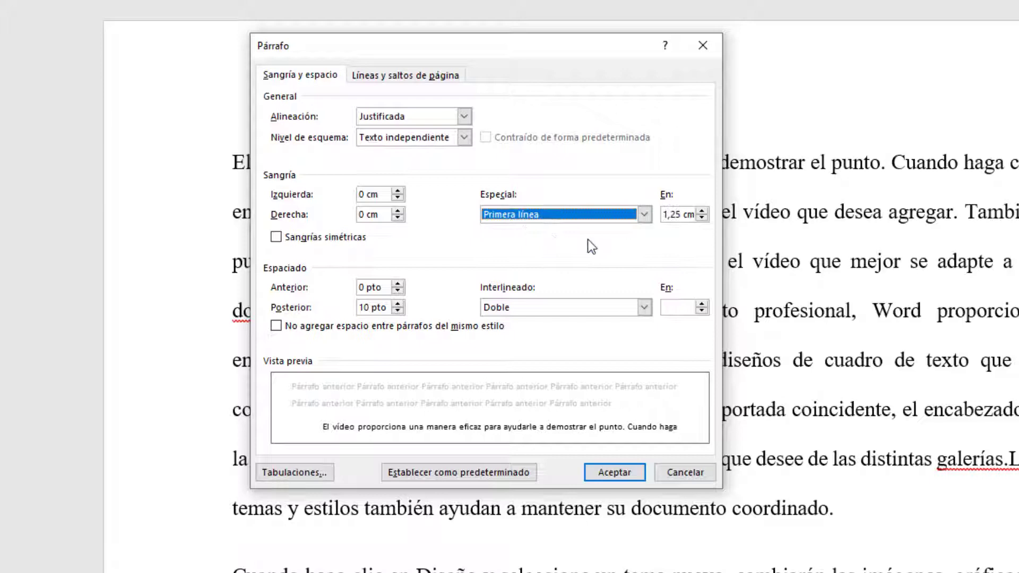
click(680, 215)
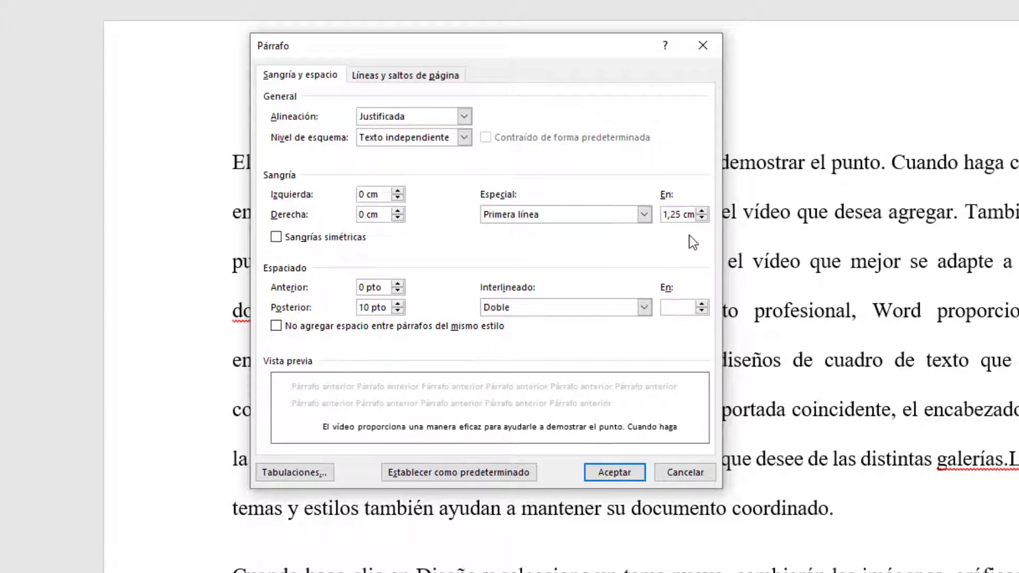
key(BackSpace)
text(7)
Step: Set the first paragraph's line spacing to 1,5 líneas and apply the paragraph settings
click(644, 309)
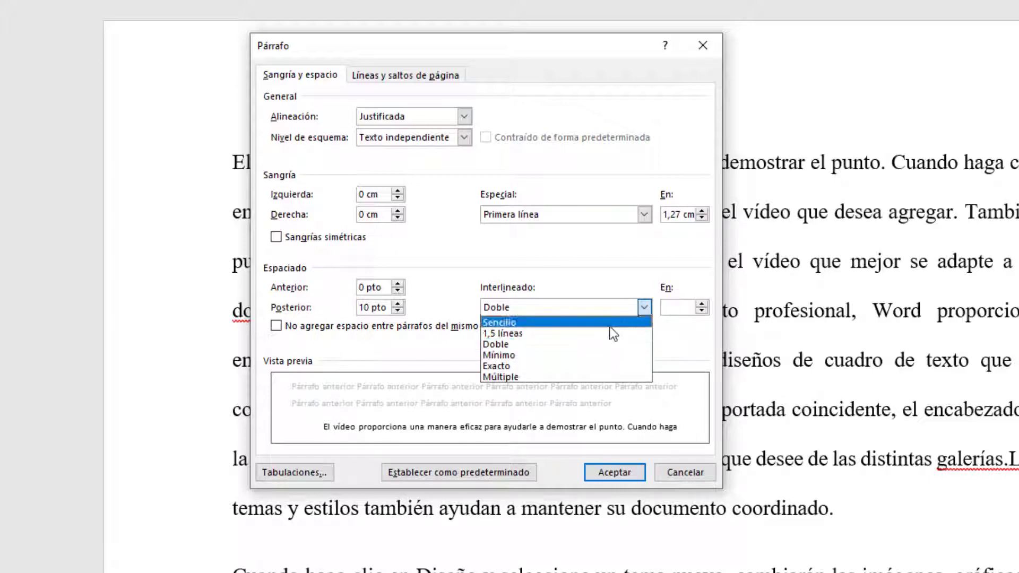
click(582, 333)
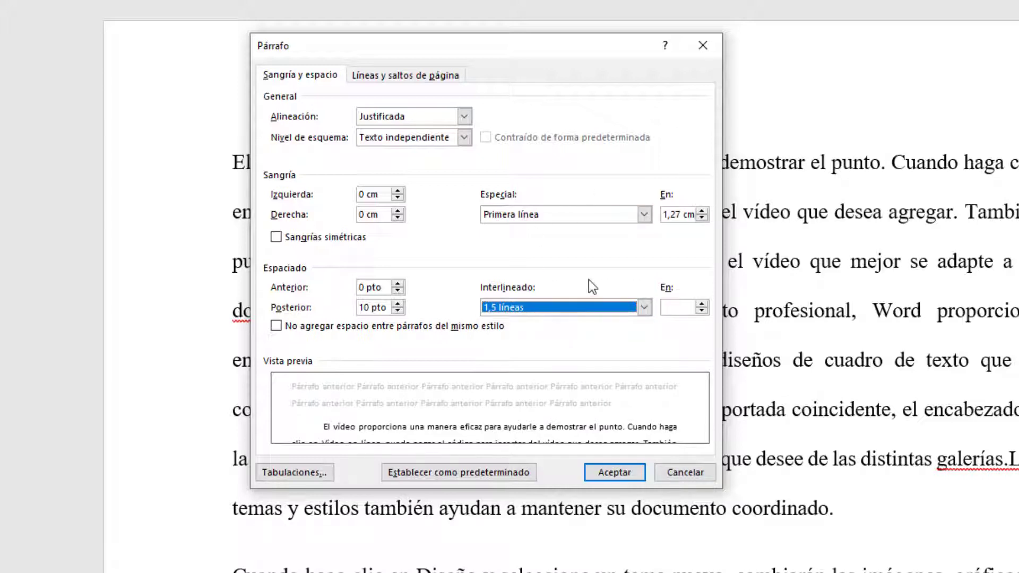
click(613, 472)
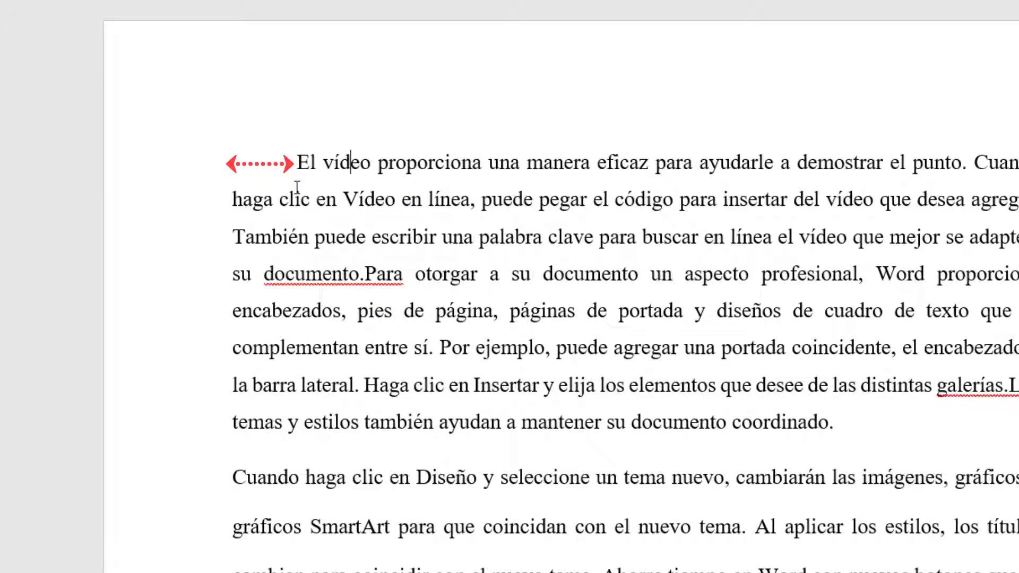
Step: Indent the first lines of the second and third paragraphs by one tab stop
click(235, 478)
key(Tab)
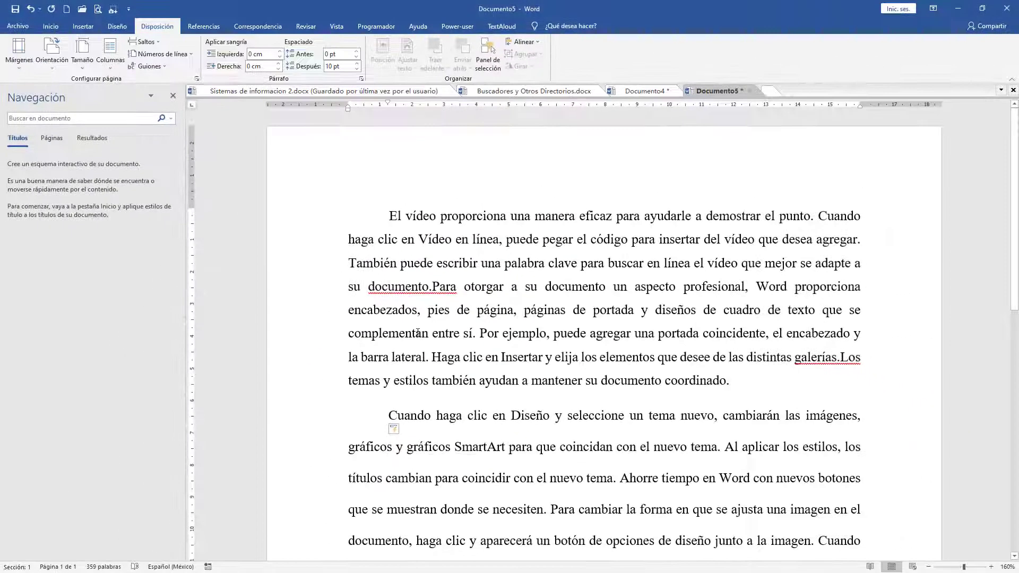
scroll(418, 332, down, 5)
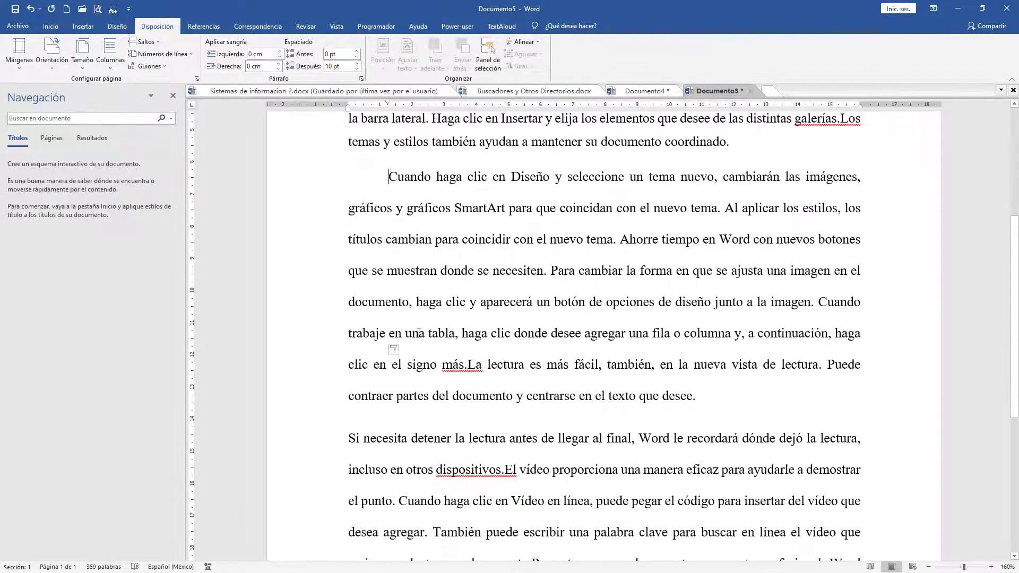
key(Tab)
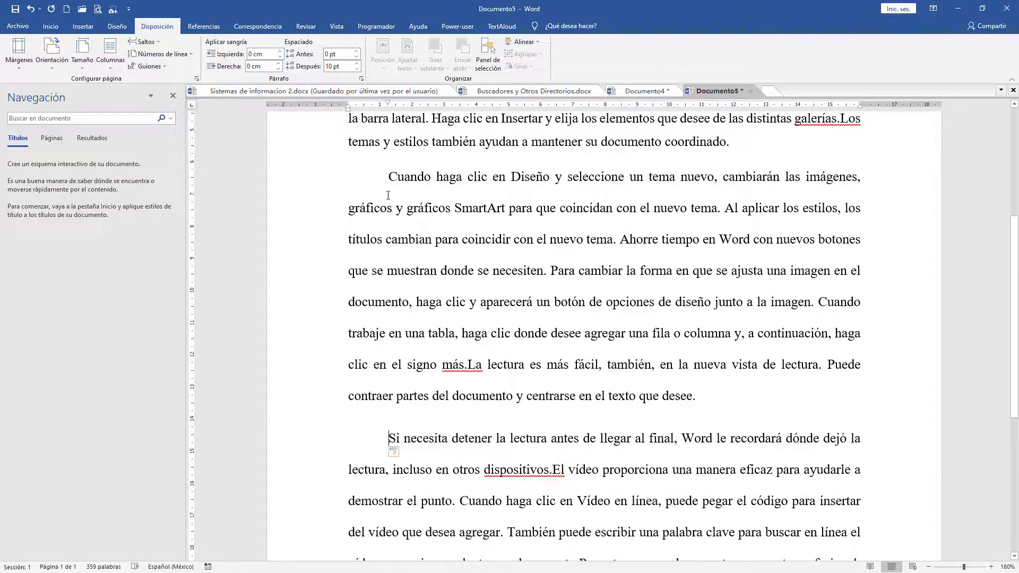
scroll(378, 323, up, 3)
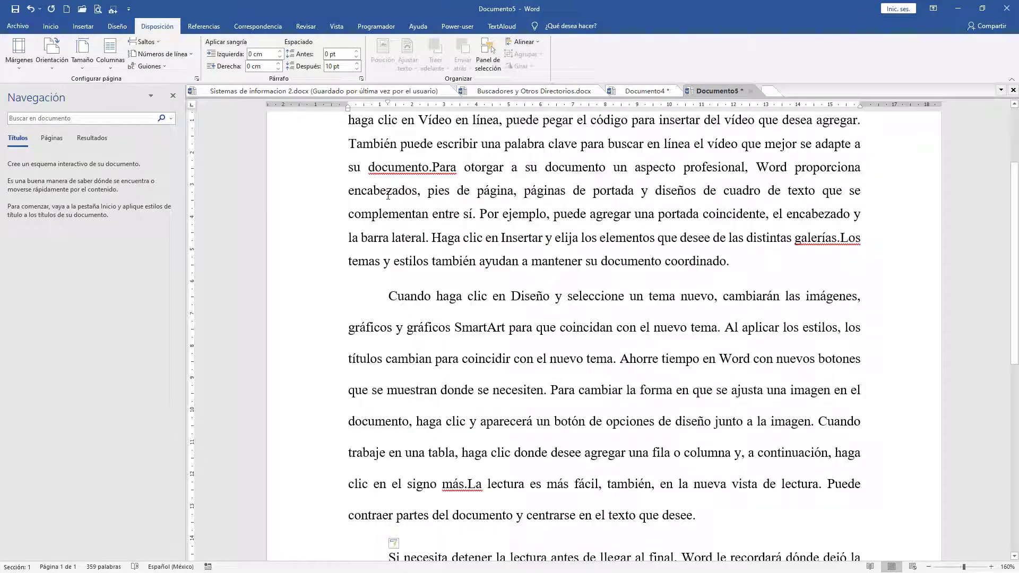
key(BackSpace)
key(Tab)
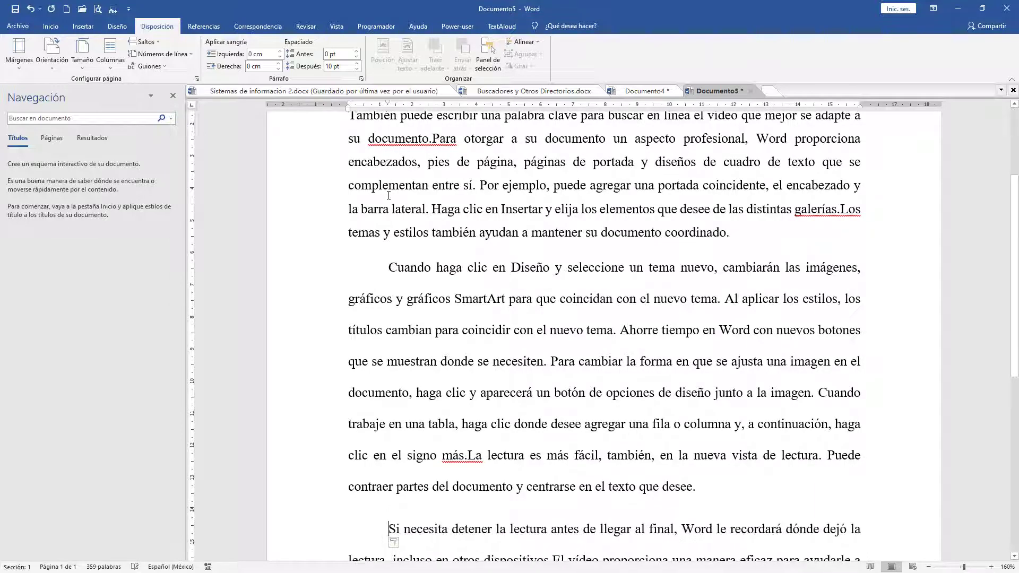
Step: Start a new paragraph at the end of the document and paste the copied sample text into it
scroll(488, 273, down, 10)
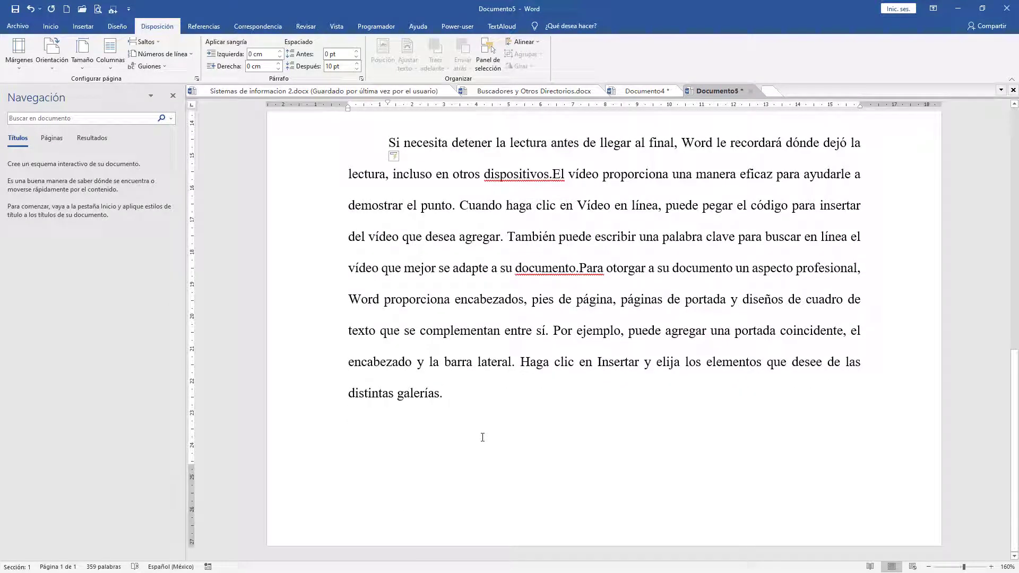
key(Return)
text(El vídeo proporciona una manera eficaz para ayudarle a demostrar el punto. Cuando haga clic en Vídeo en línea, puede pegar el código para insertar del vídeo que desea agregar. También puede escribir una palabra clave para buscar en línea el vídeo que mejor se adapte a su documento.Para otorgar a su documento un aspecto profesional, Word proporciona encabezados, pies de página, páginas de portada y diseños de cuadro de texto que se complementan entre sí. Por ejemplo, puede agregar una portada coincidente, el encabezado y la barra lateral.)
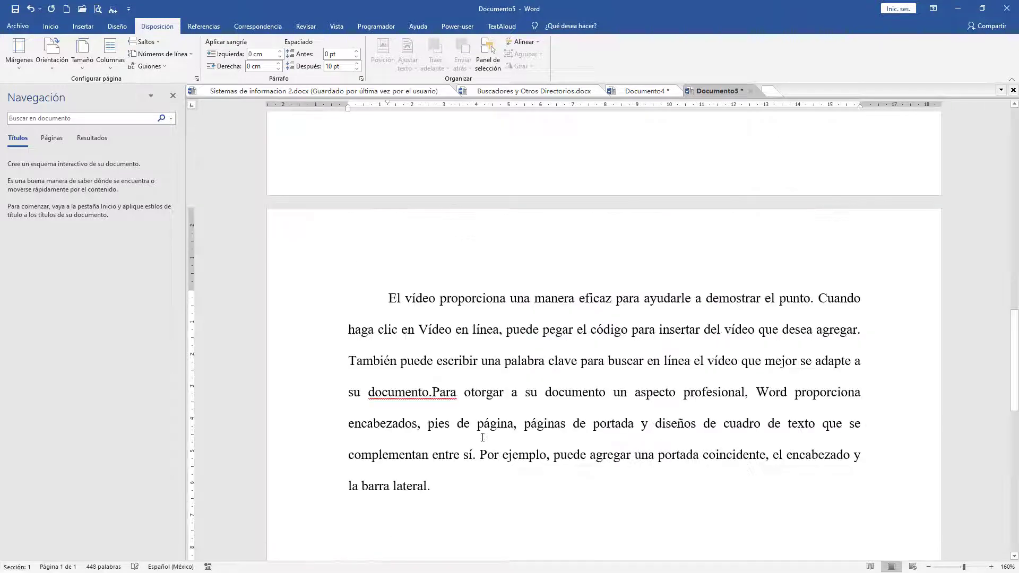
scroll(358, 307, down, 1)
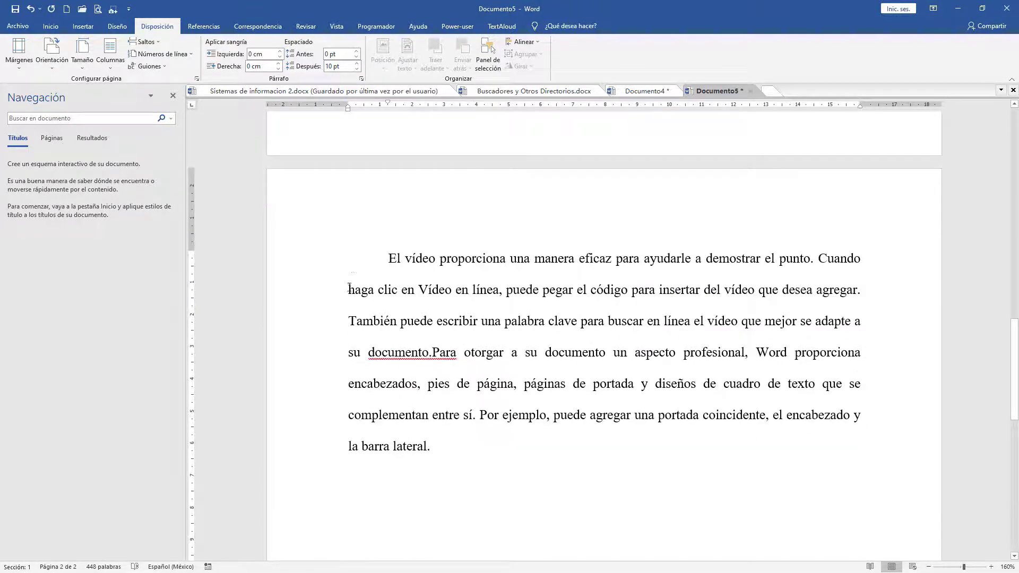
Step: Examine the indent and line spacing in the pasted paragraph's settings, leaving them without applying changes
drag(401, 290, 350, 290)
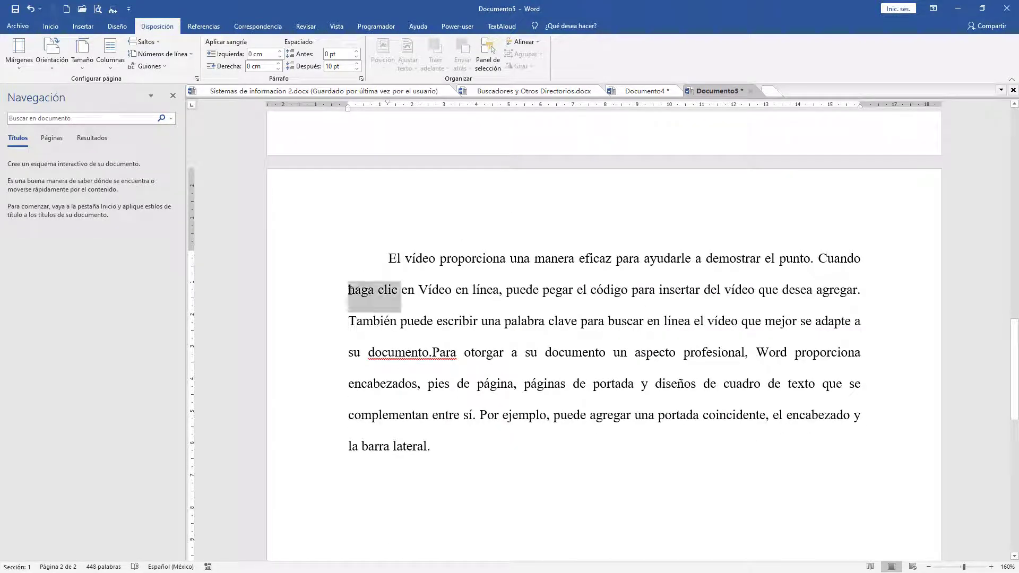
click(392, 290)
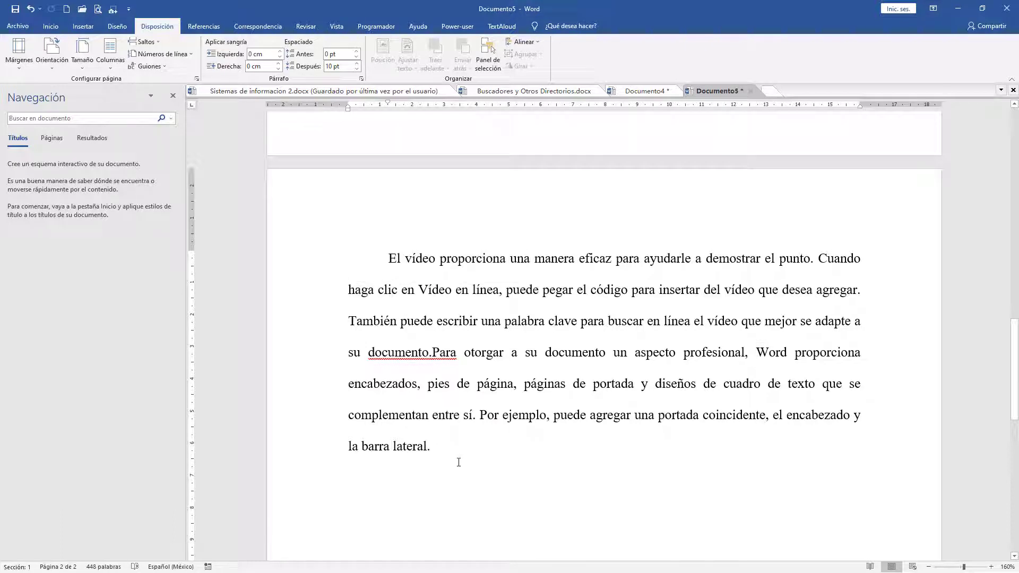
click(362, 79)
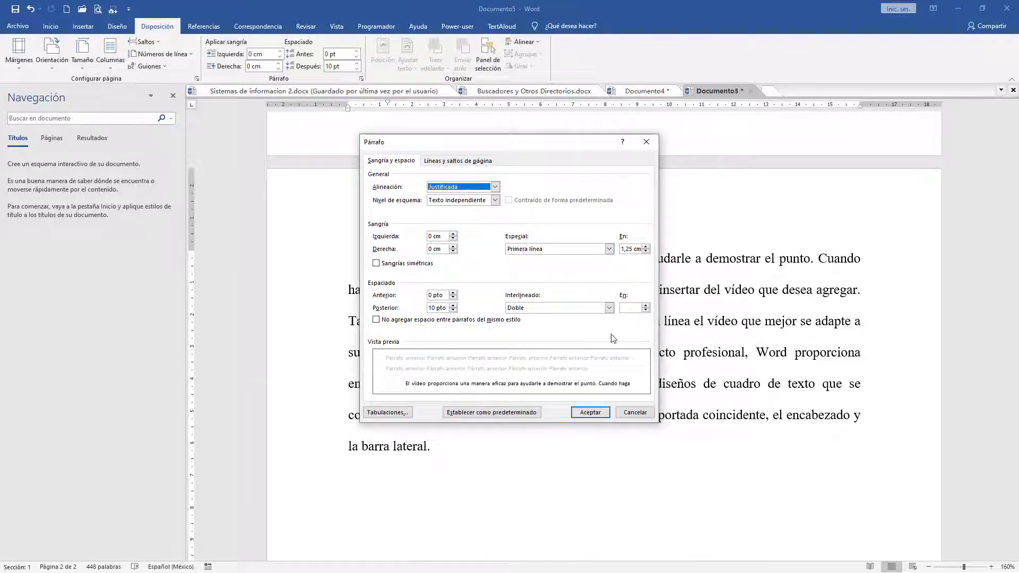
click(641, 413)
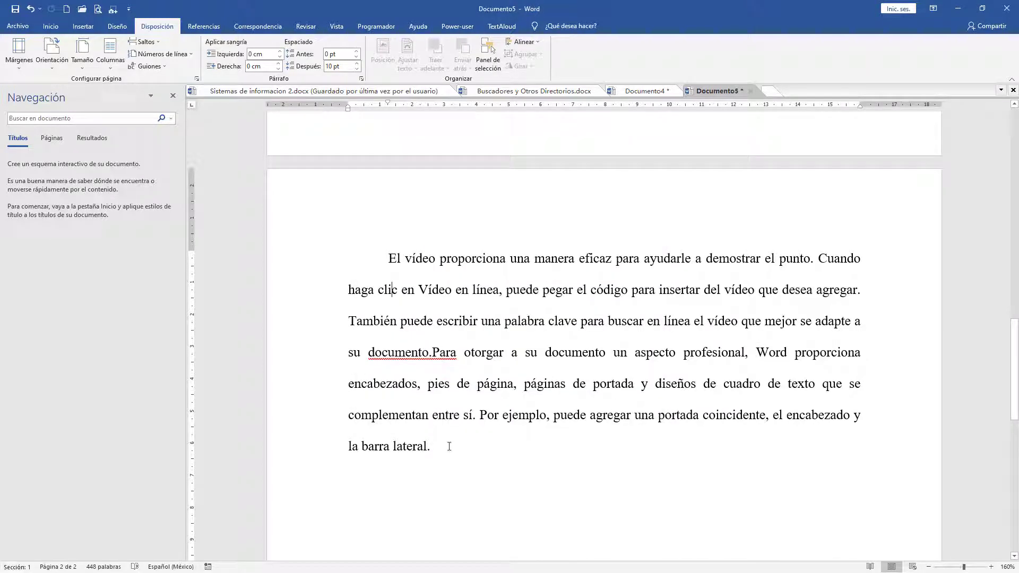
Step: Return to the first page and place the cursor after "encabezados," in the first paragraph
click(51, 27)
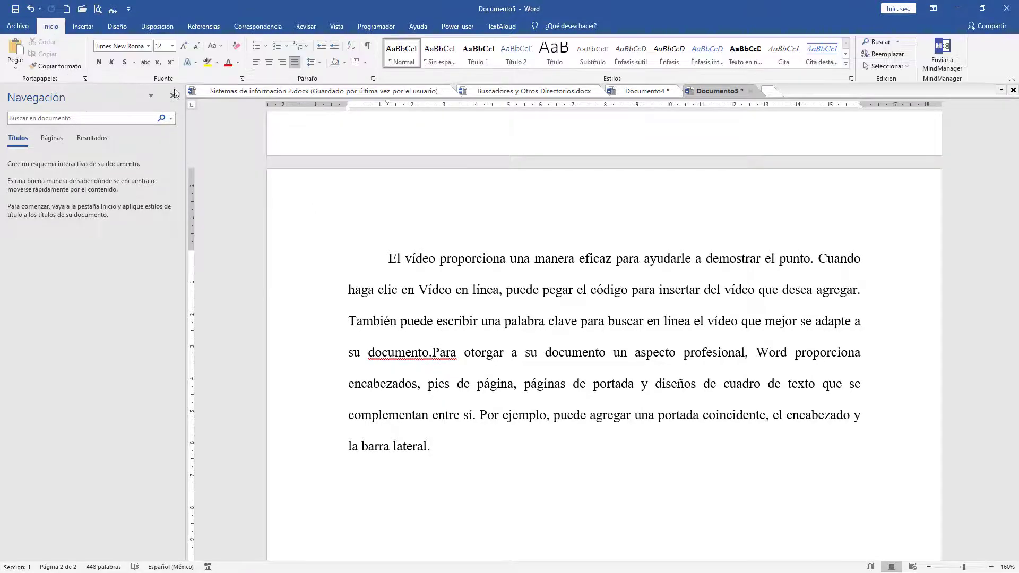
scroll(442, 388, up, 12)
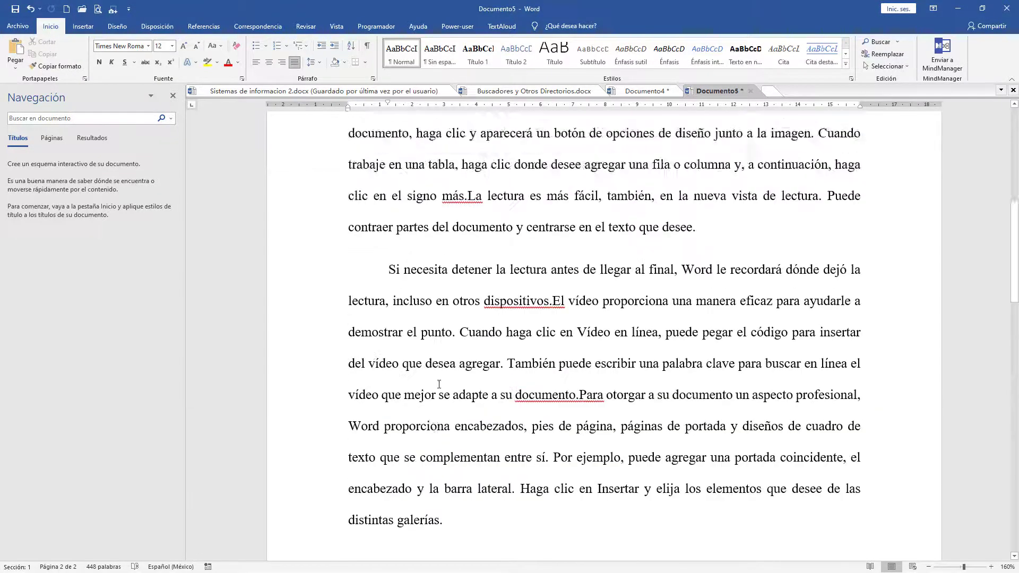
click(423, 310)
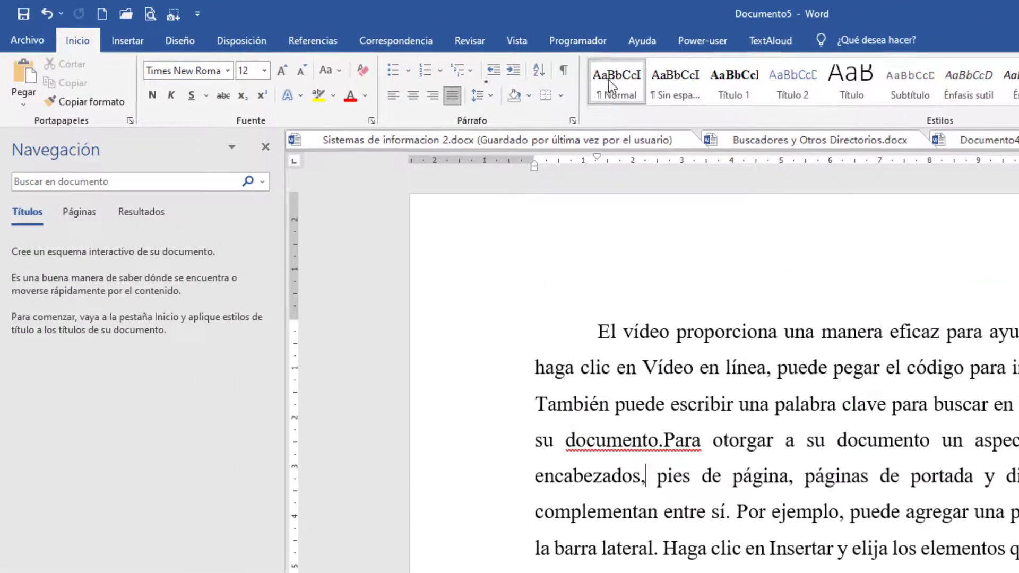
Step: Open the Normal style for modification and set its line spacing to 1.5 lines
right_click(396, 52)
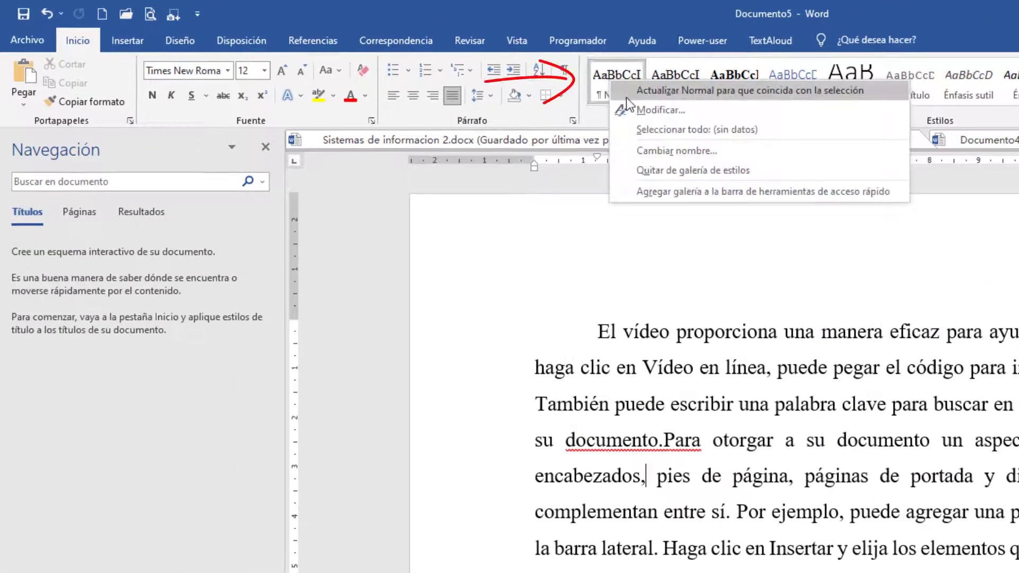
click(641, 110)
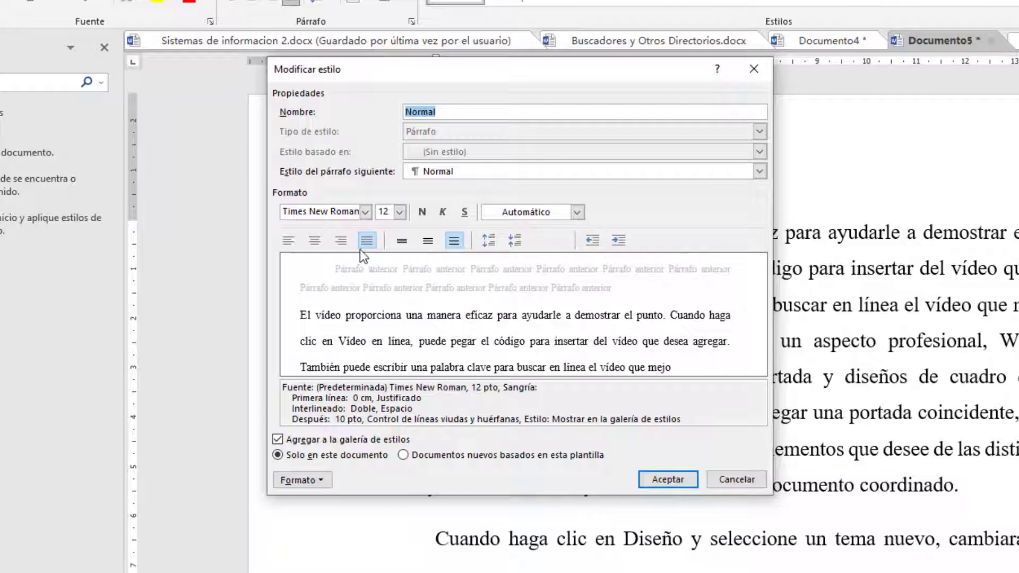
click(431, 244)
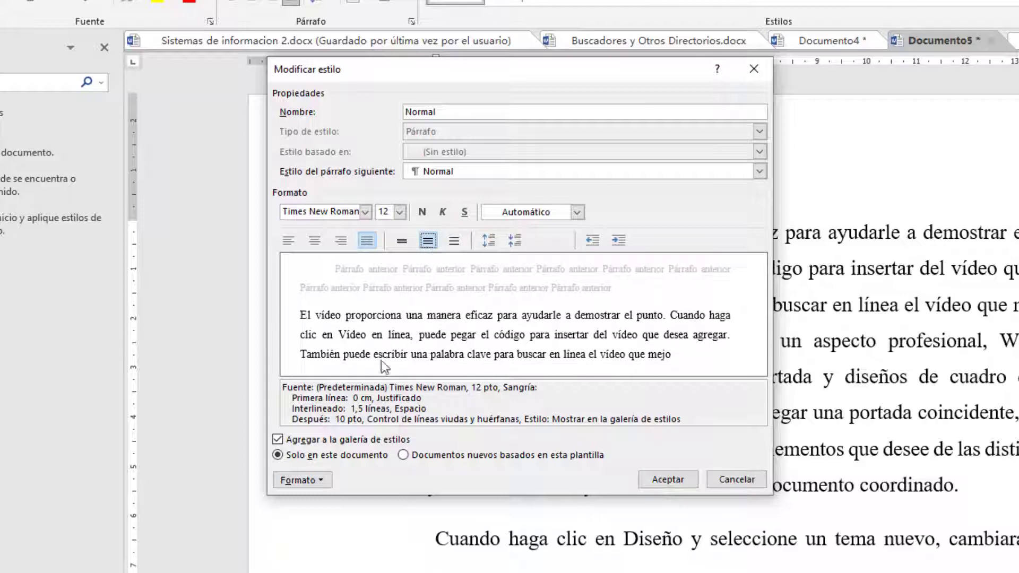
Step: Give the Normal style a special first-line indent of 1.27 cm and accept the style changes
click(327, 481)
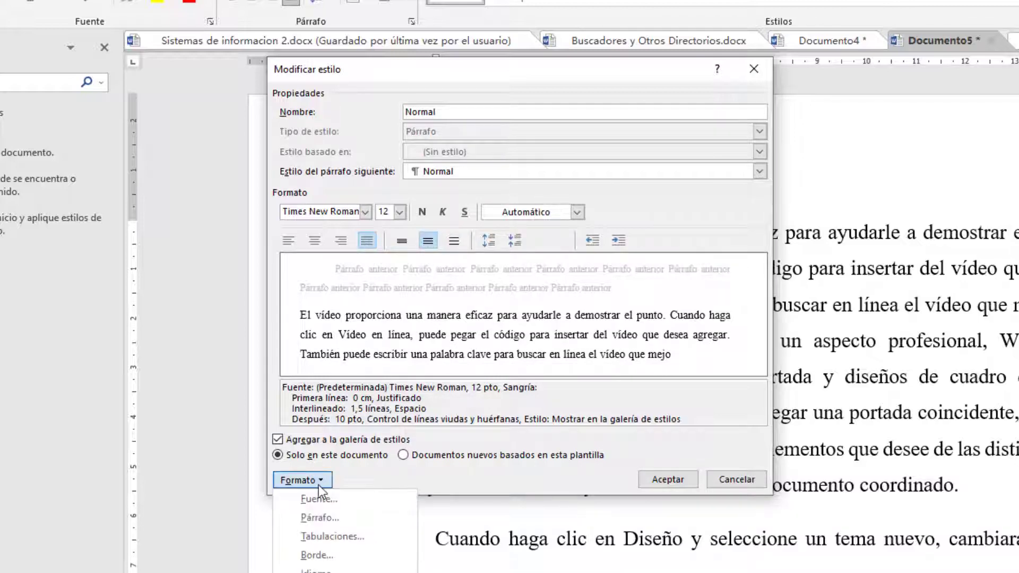
click(322, 517)
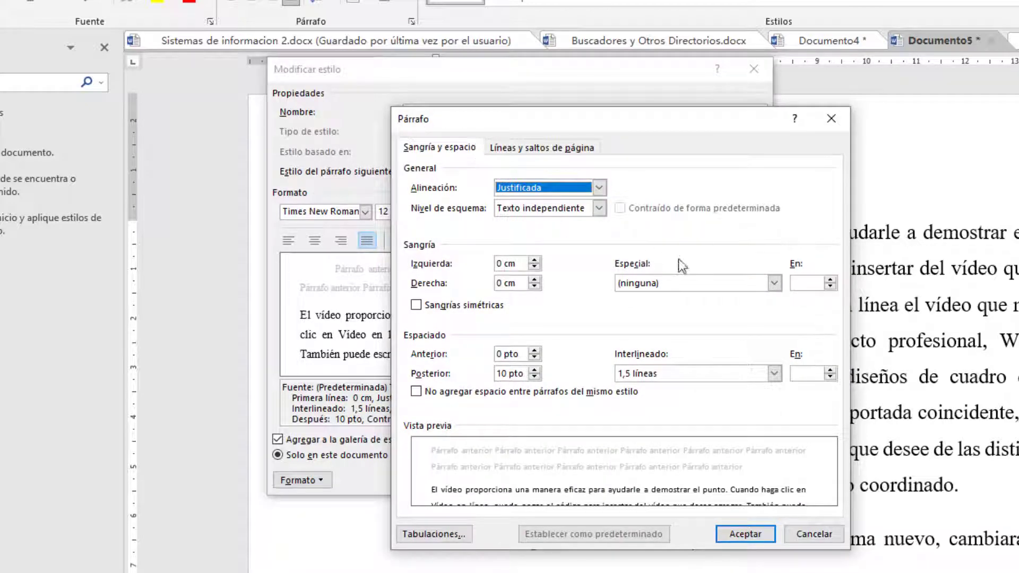
click(688, 284)
click(680, 308)
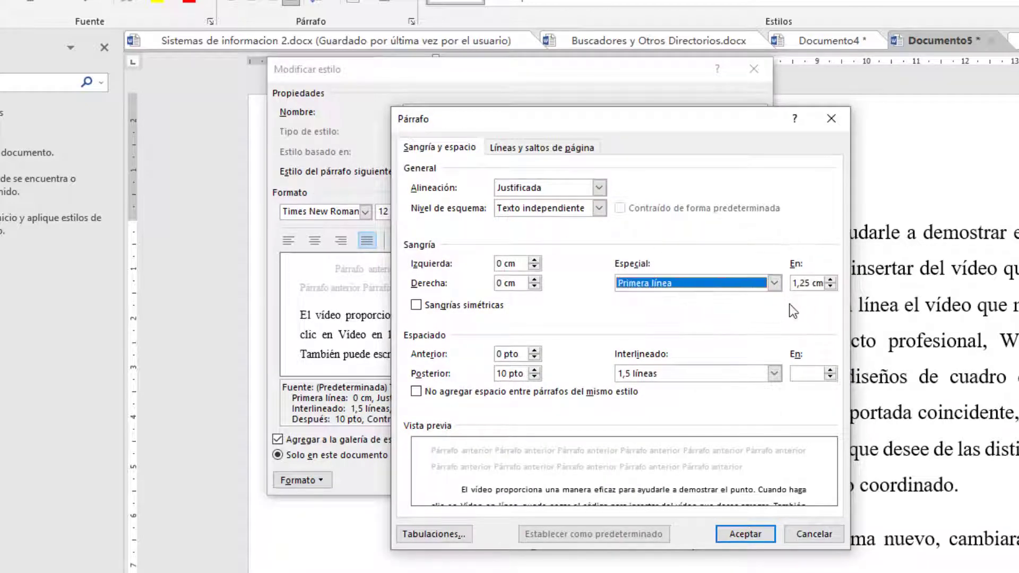
click(808, 284)
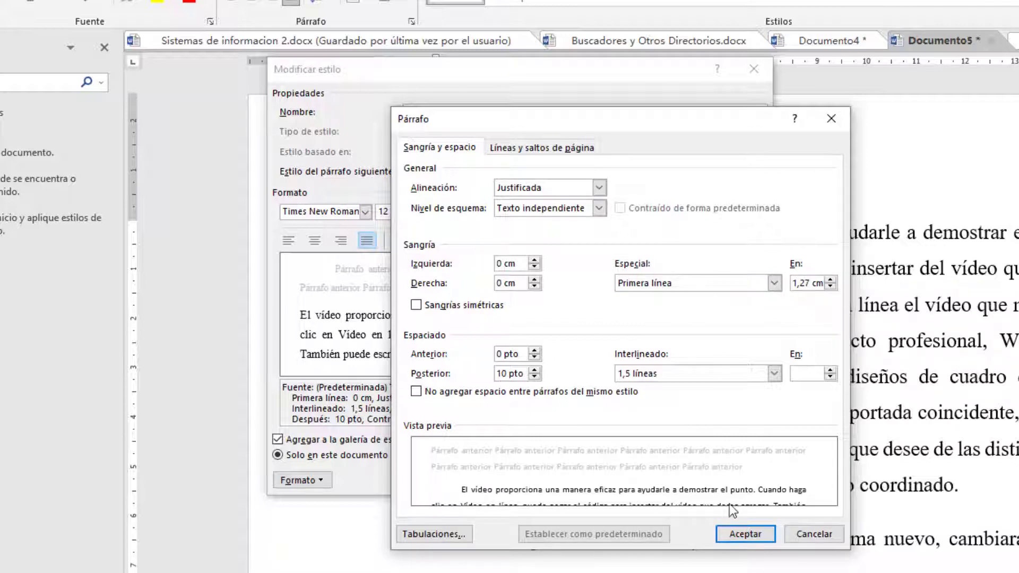
click(748, 534)
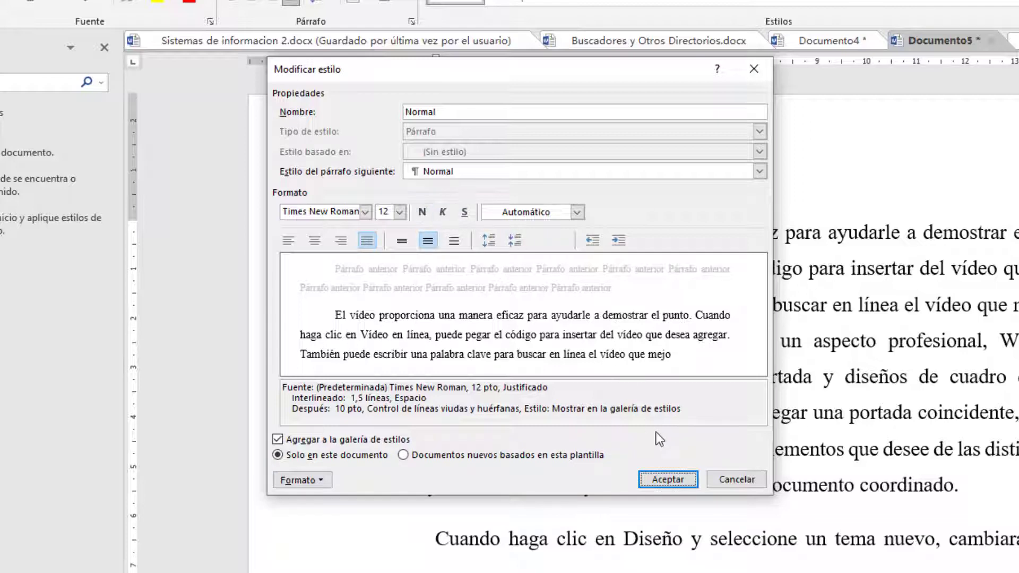
click(667, 479)
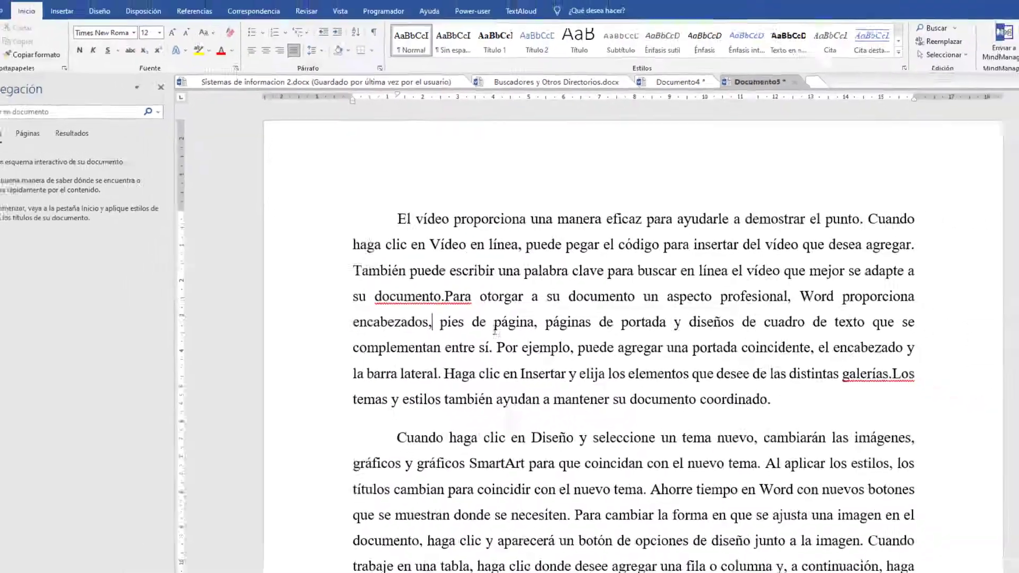
Step: Check the first-line indents and line spacing of all paragraphs in the document
scroll(545, 317, down, 4)
scroll(461, 271, down, 5)
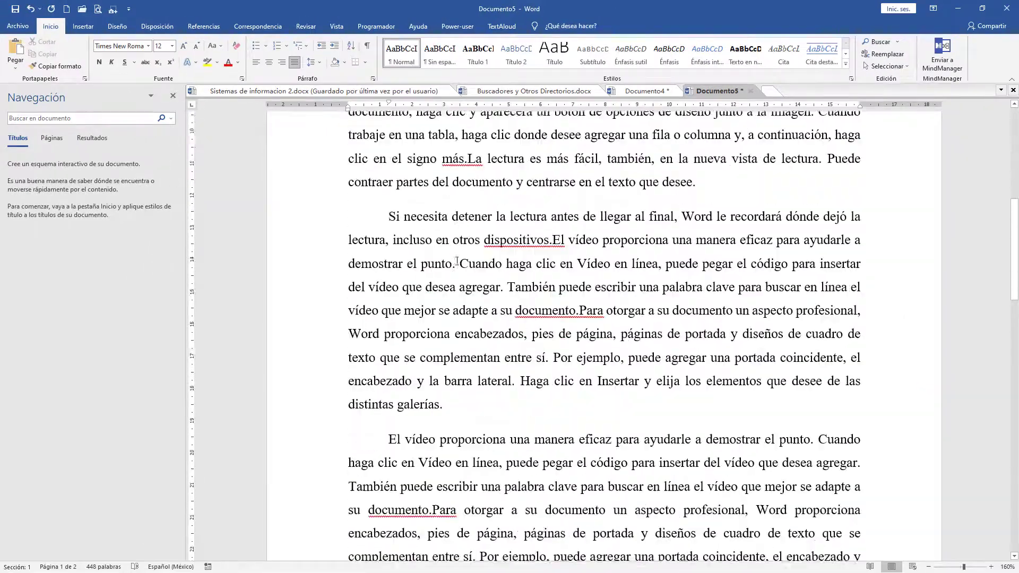
scroll(402, 265, up, 5)
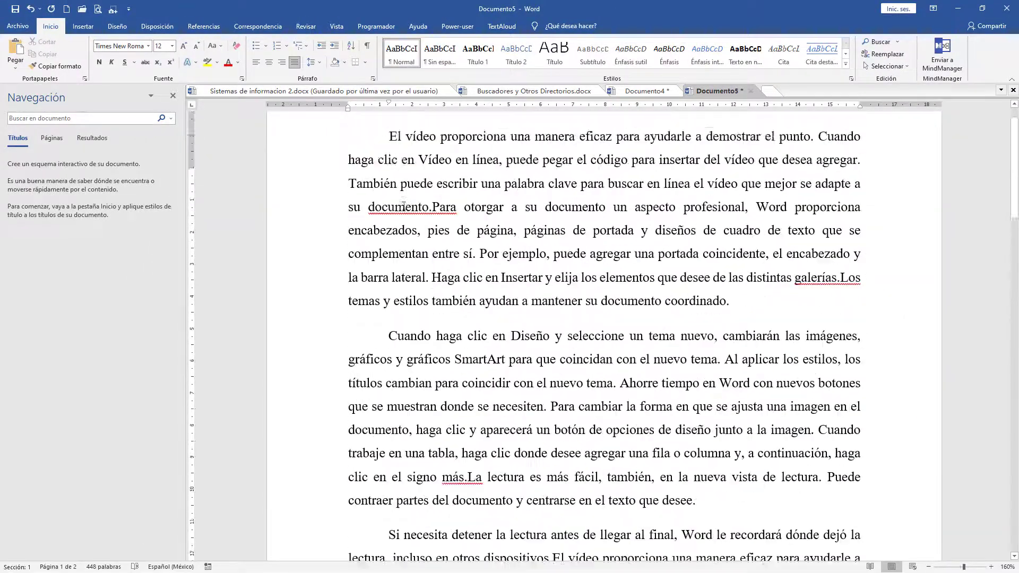
scroll(404, 209, down, 9)
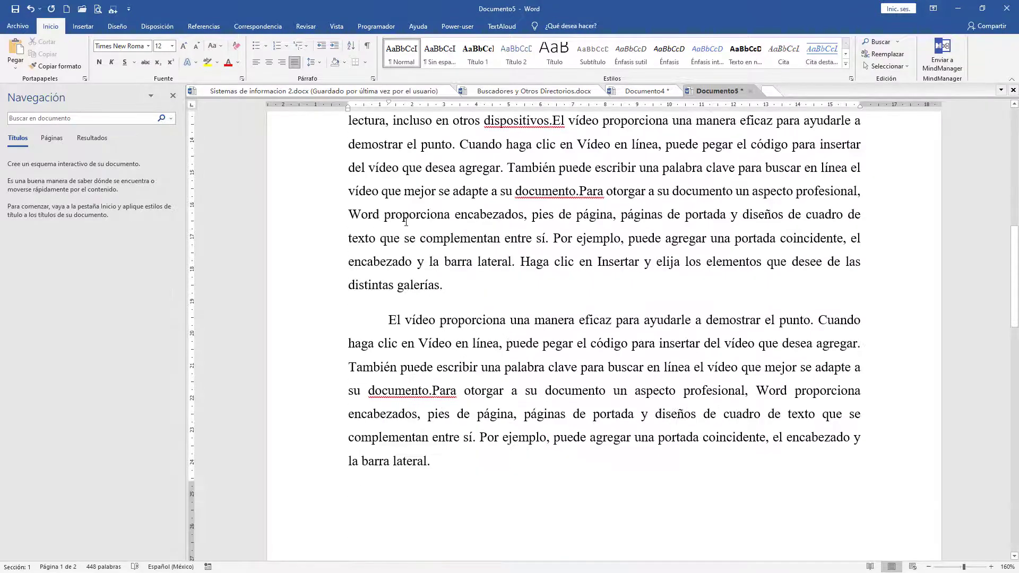
key(ctrl+Home)
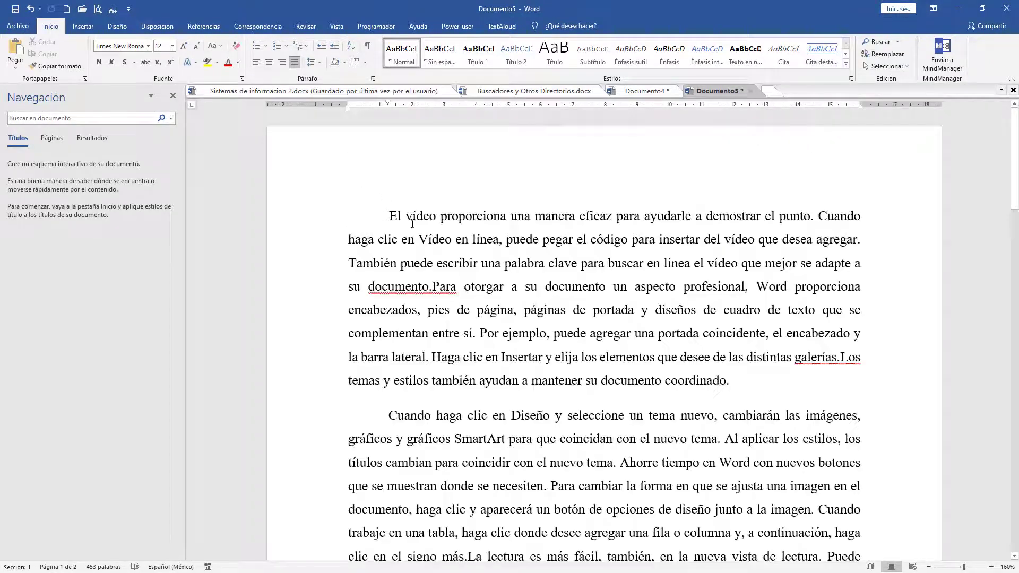
scroll(419, 411, down, 4)
scroll(420, 411, down, 2)
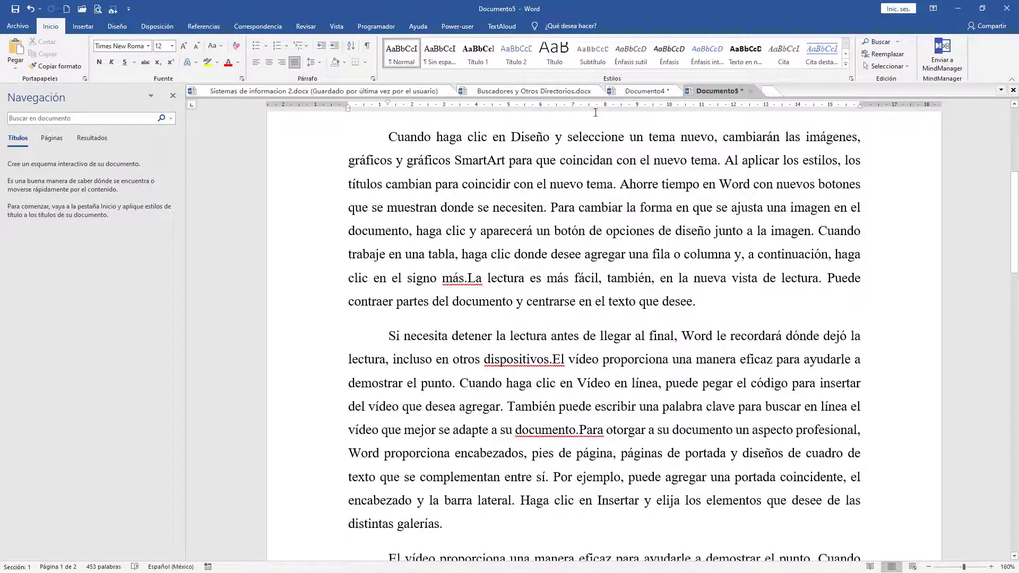
Step: Switch to Documento4 and read the alignment and indentation exceptions, including the illustrated example for quotes longer than 40 words
click(629, 91)
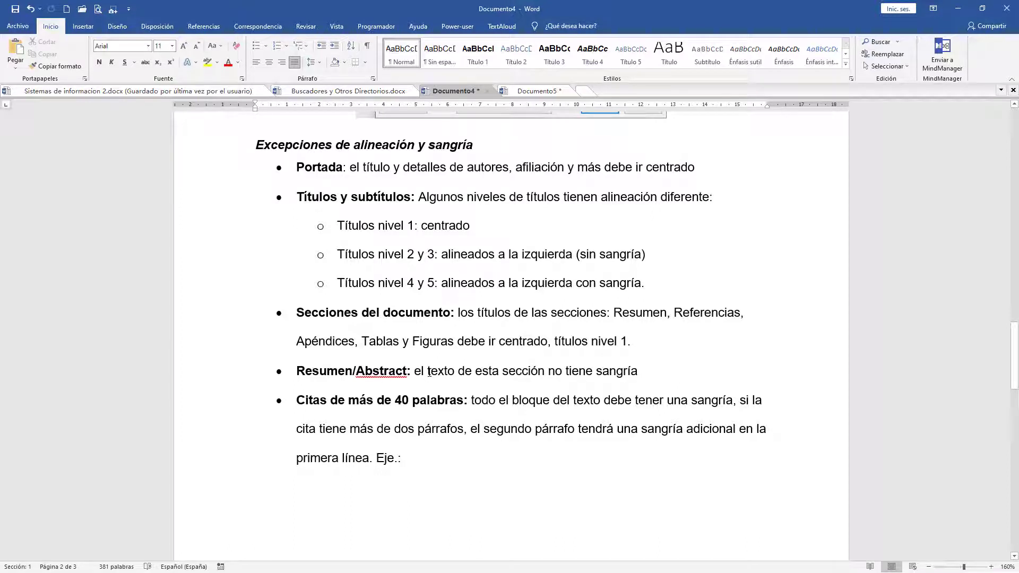
scroll(457, 373, down, 2)
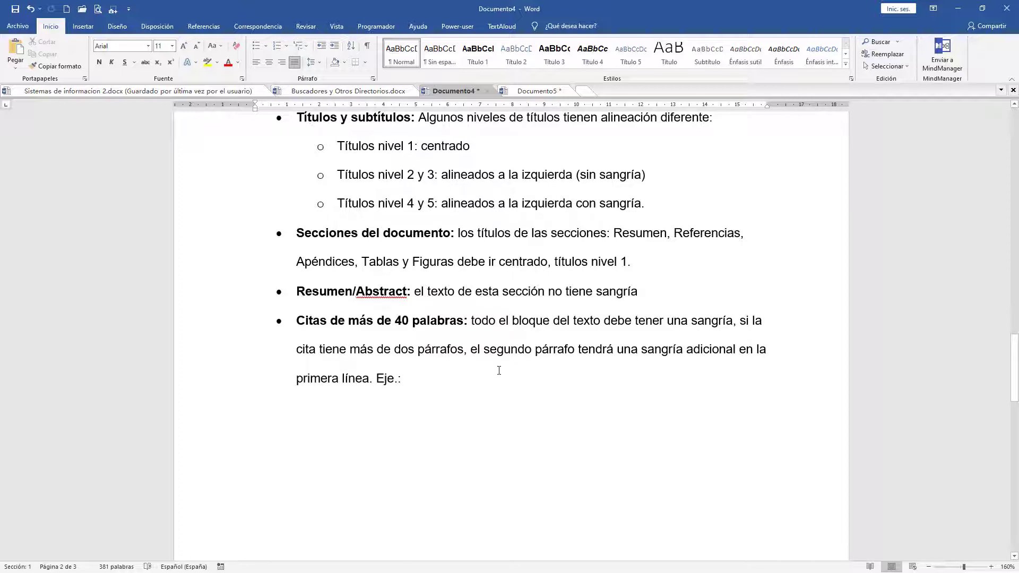
scroll(500, 371, down, 7)
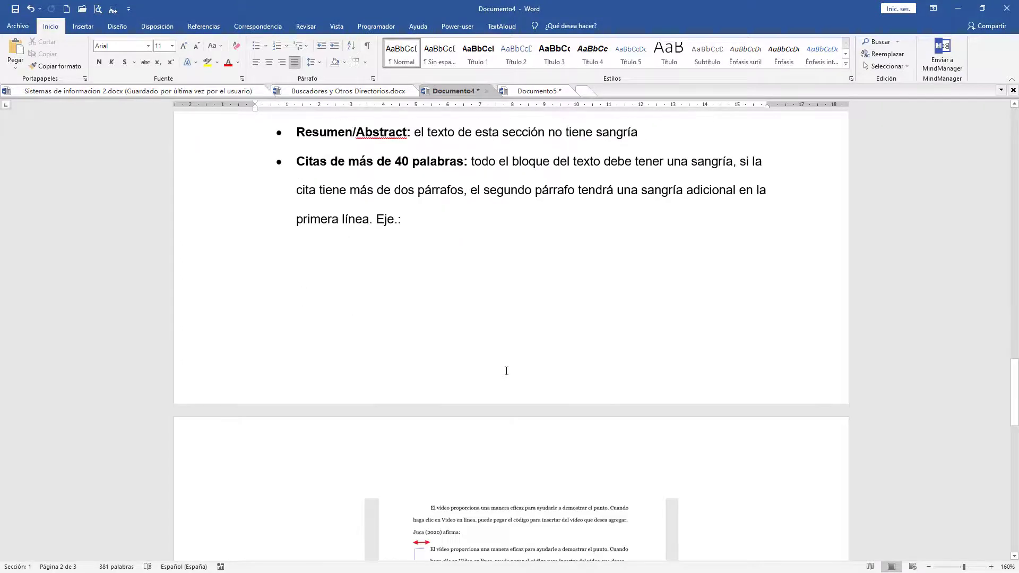
ctrl+scroll(686, 358, up, 7)
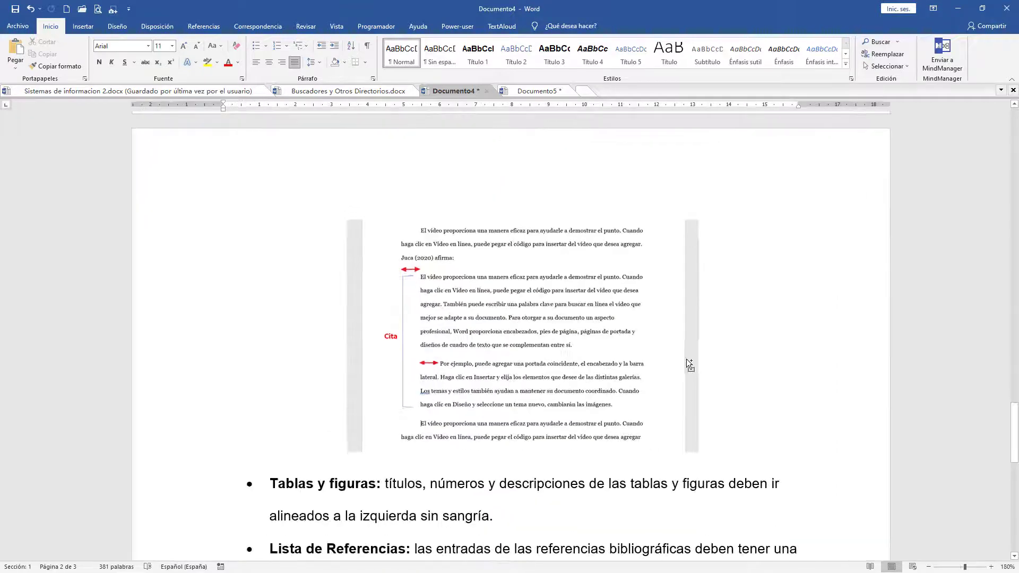
ctrl+scroll(686, 360, up, 3)
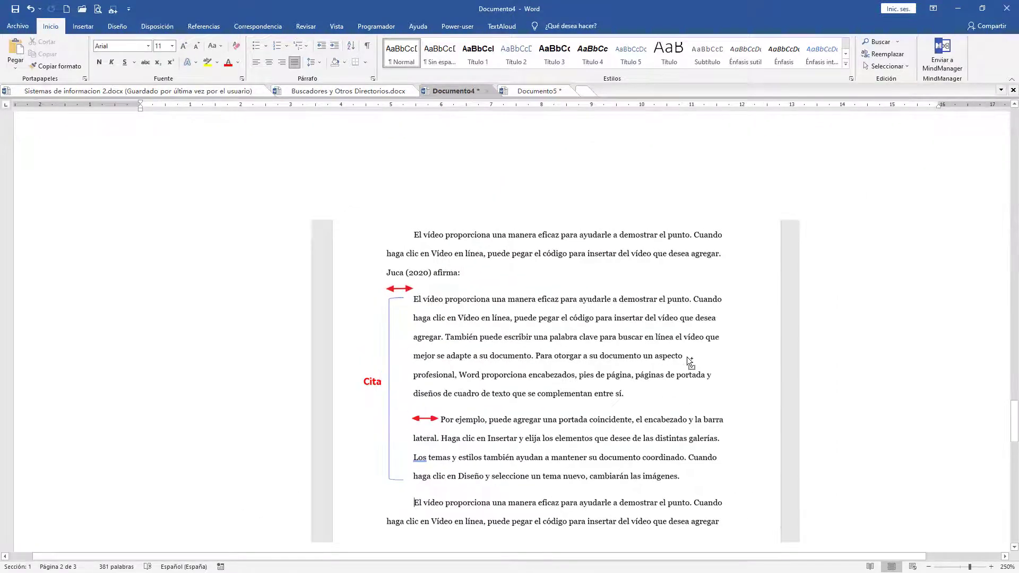
scroll(604, 364, down, 3)
scroll(600, 359, up, 1)
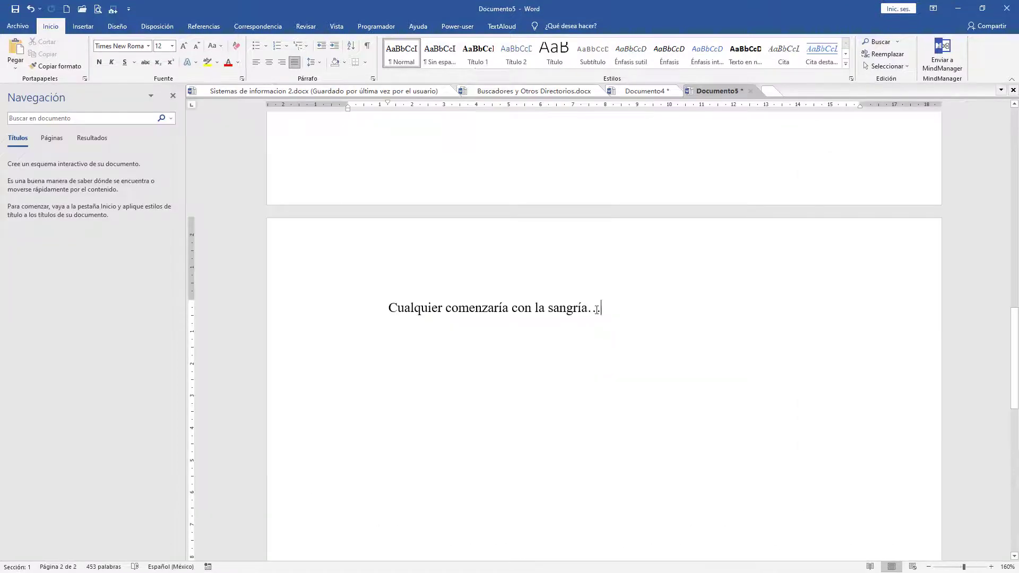
Step: In Documento5, remove the third paragraph's first-line indent and indent the whole paragraph one level as a block quote
drag(602, 308, 382, 311)
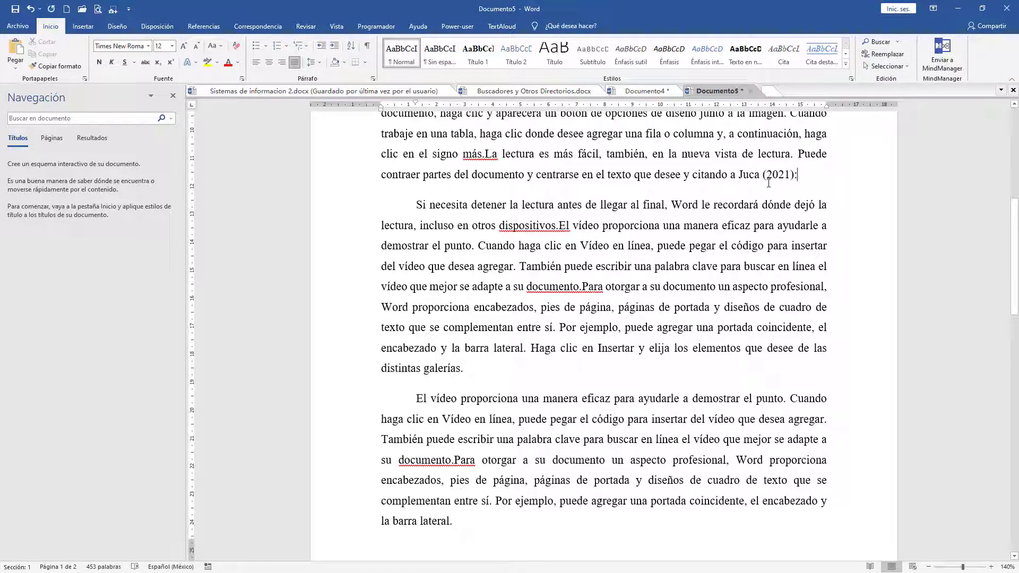
drag(416, 205, 483, 379)
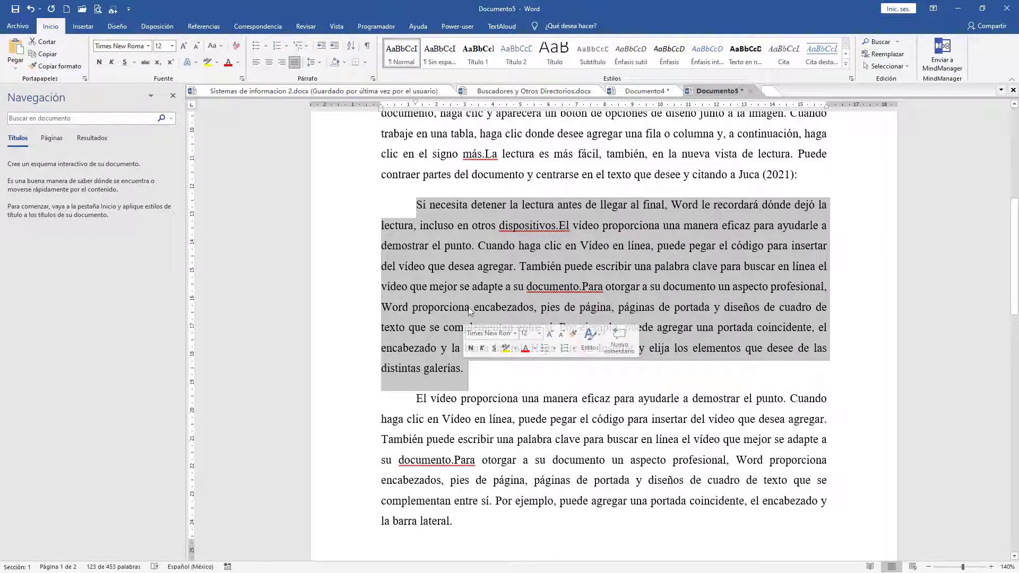
click(416, 205)
key(BackSpace)
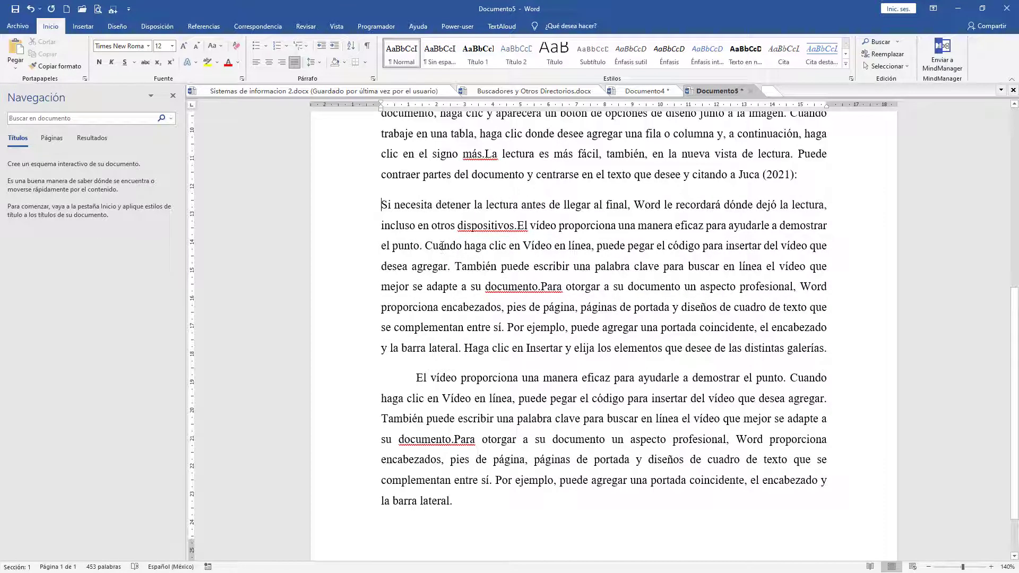
key(Tab)
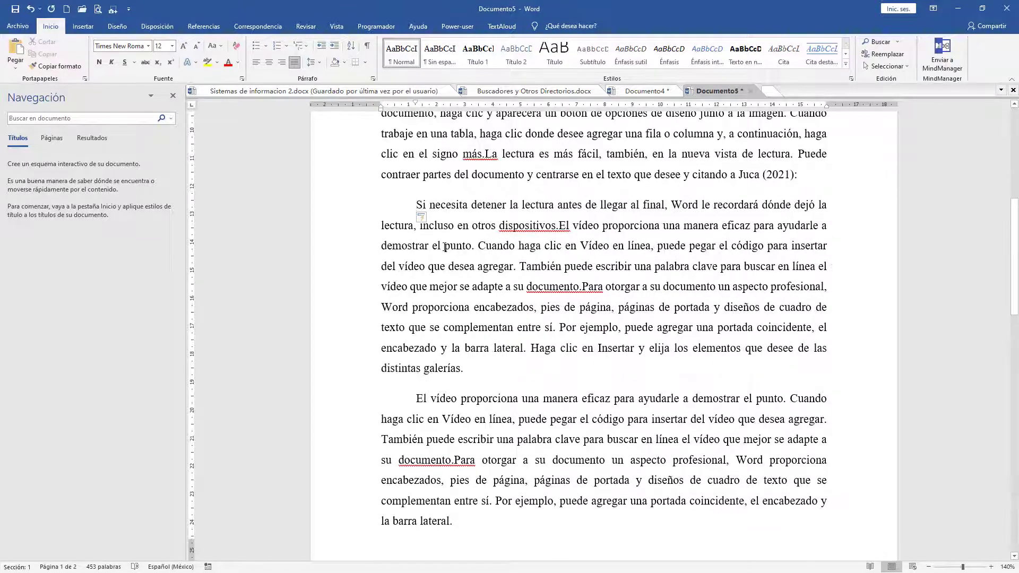
key(BackSpace)
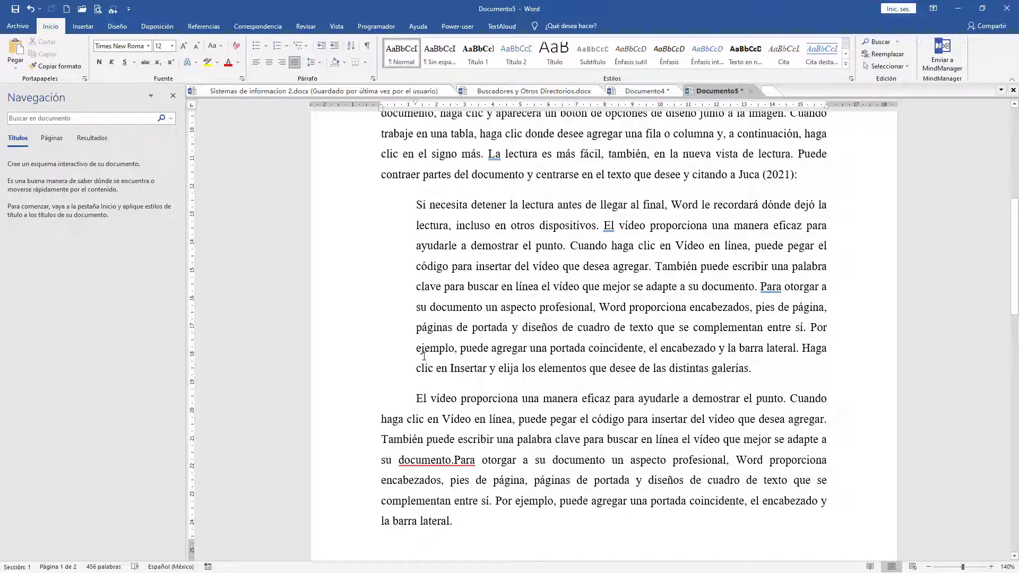
Step: Indent the whole last paragraph one level as the quote's second paragraph, keeping its additional first-line indent
click(452, 522)
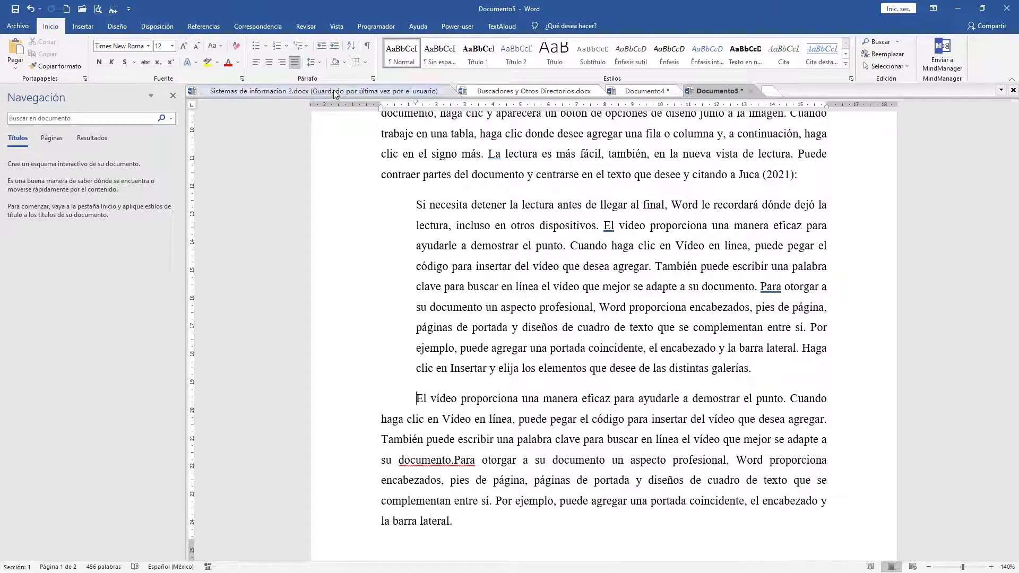
click(334, 46)
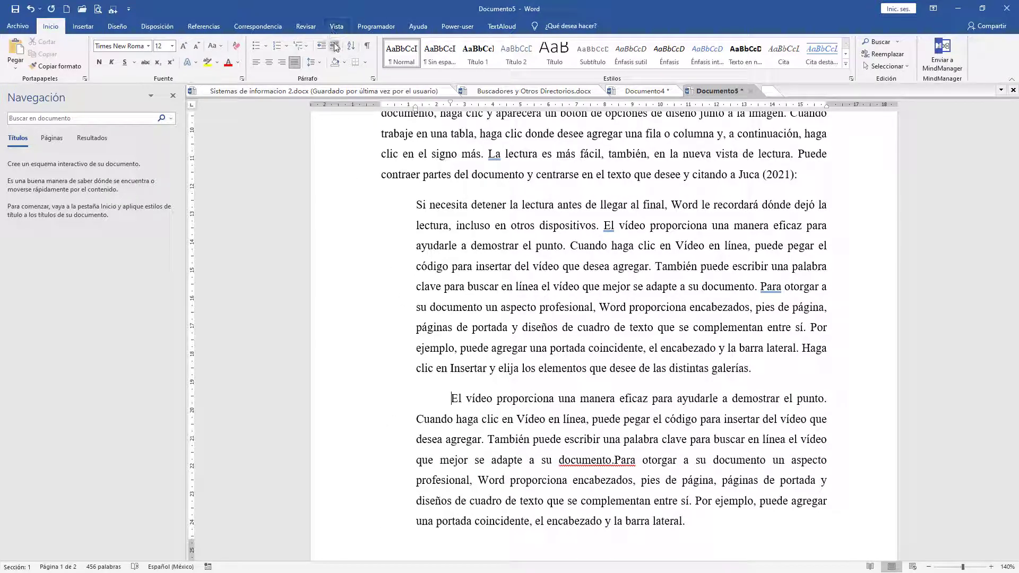
click(419, 398)
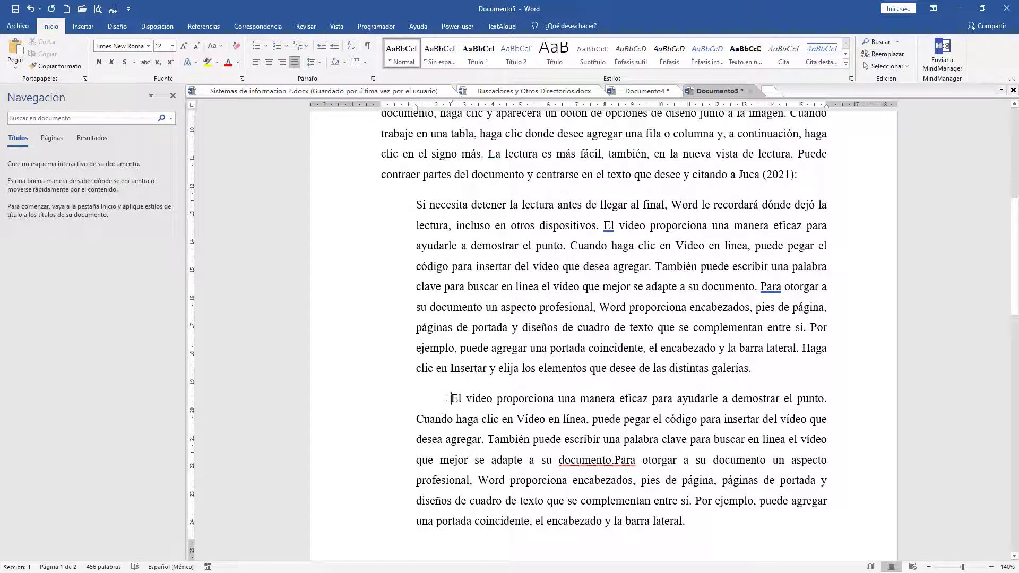
click(613, 460)
Step: Return to Documento4 and review the quote example, the rules for tables and figures, reference lists and appendices, and the syllable separation section
scroll(459, 334, down, 2)
scroll(459, 335, up, 1)
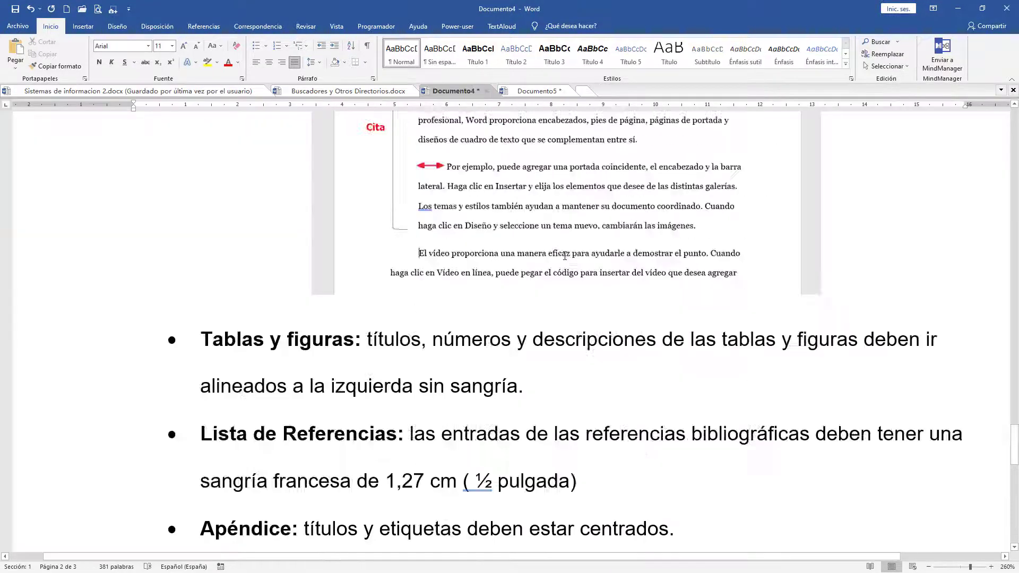
scroll(567, 258, down, 2)
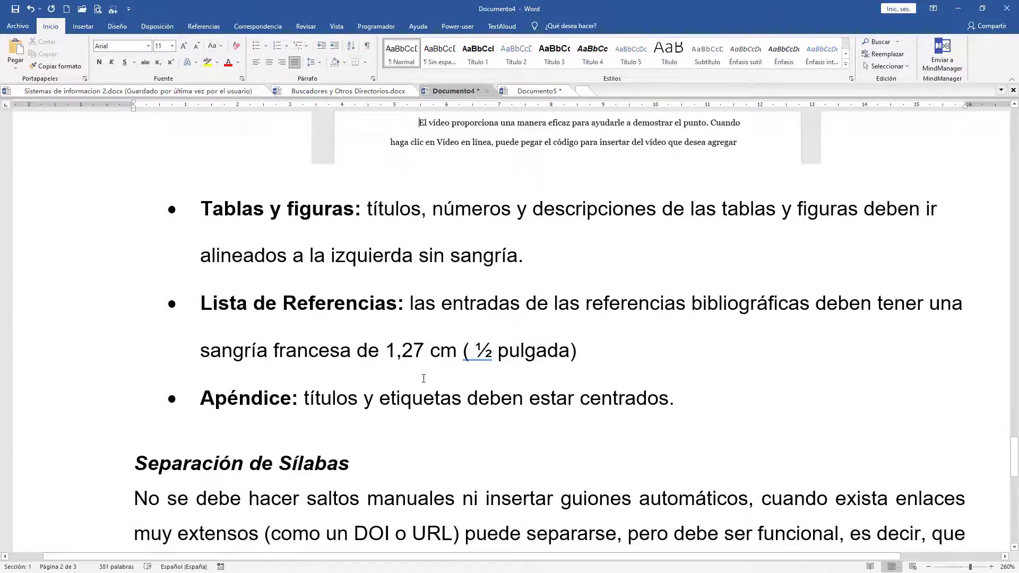
scroll(423, 378, up, 2)
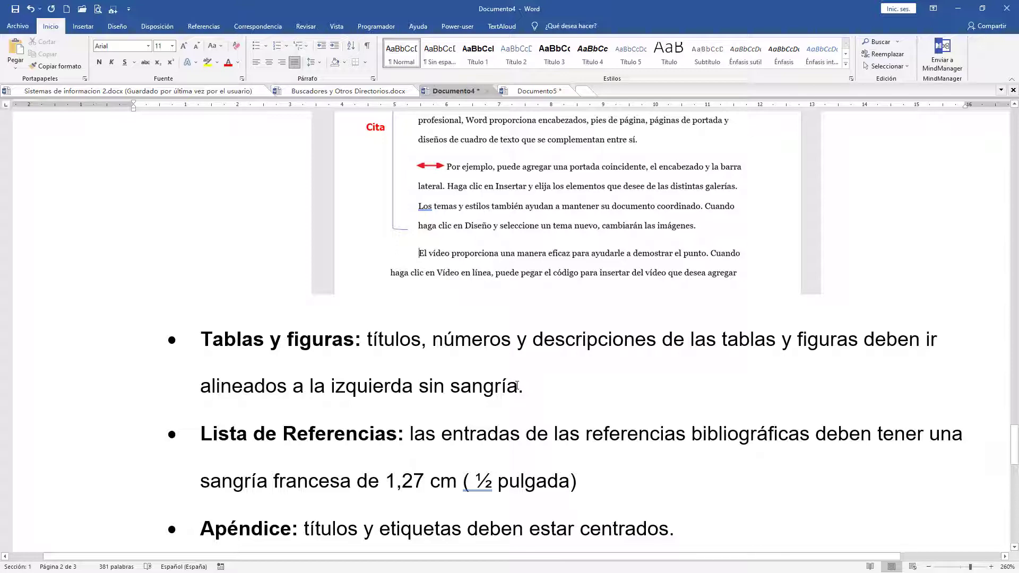
scroll(486, 341, up, 5)
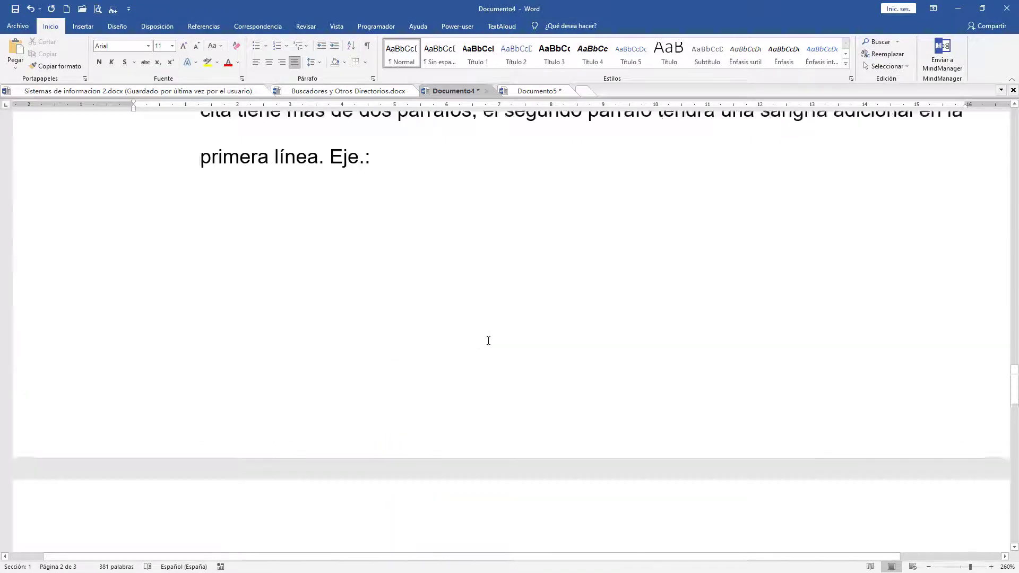
scroll(488, 341, up, 5)
scroll(487, 340, down, 12)
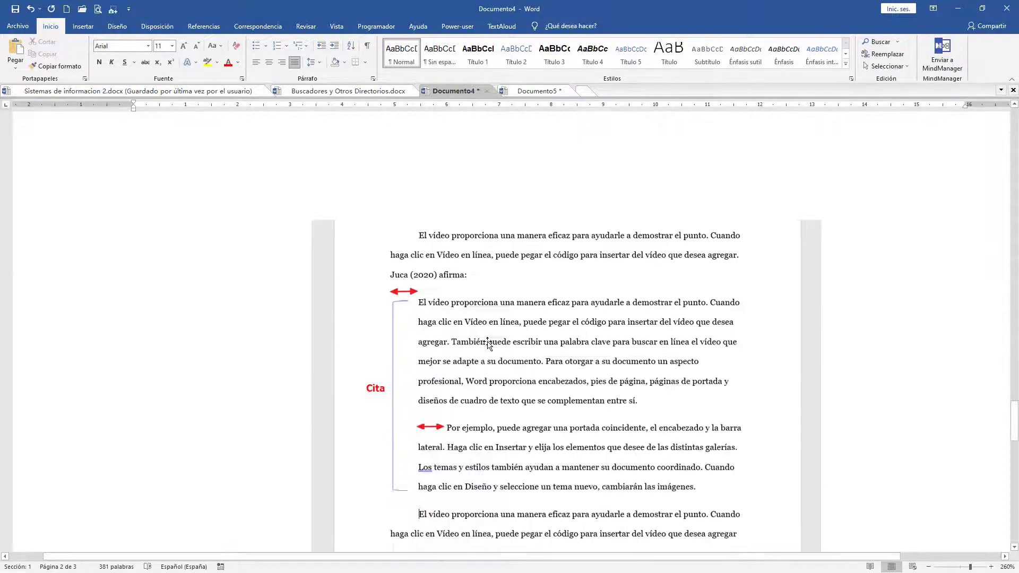
scroll(488, 343, down, 4)
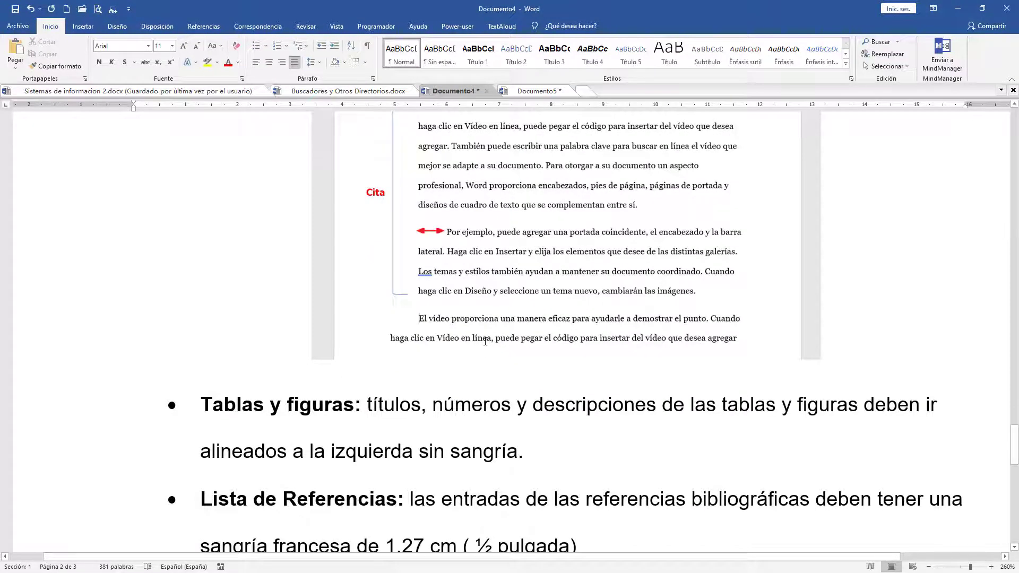
scroll(485, 341, down, 4)
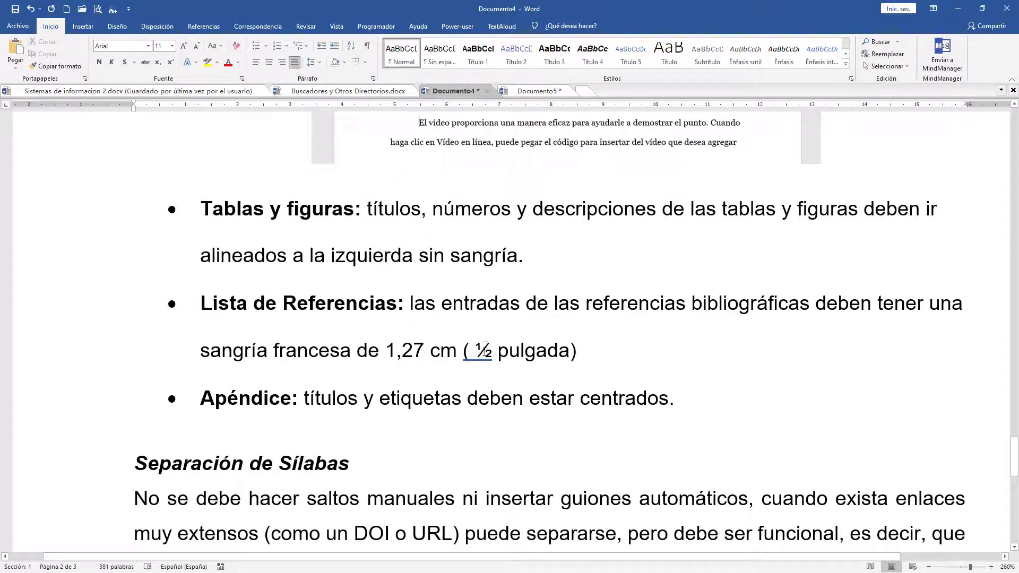
scroll(483, 351, down, 1)
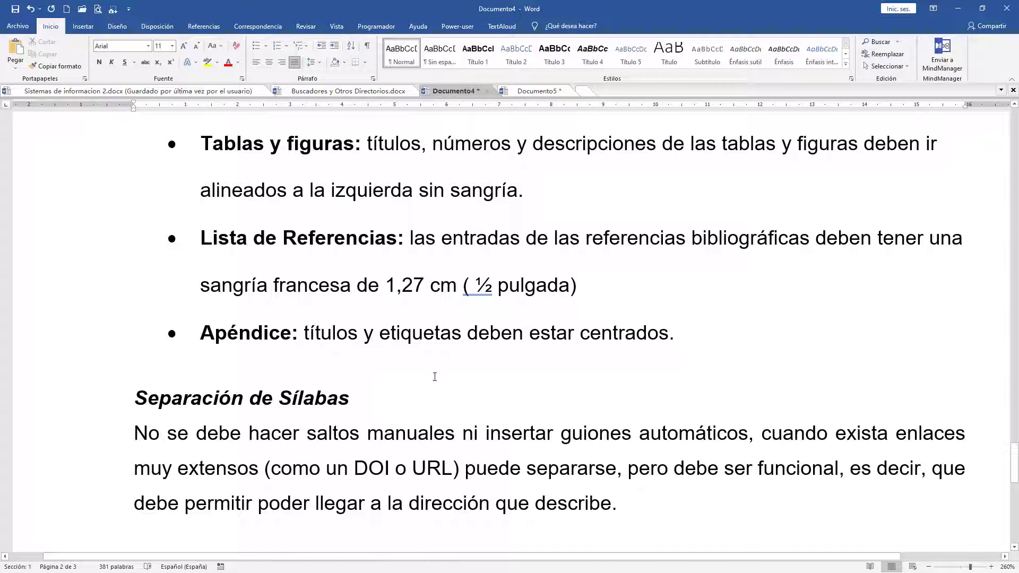